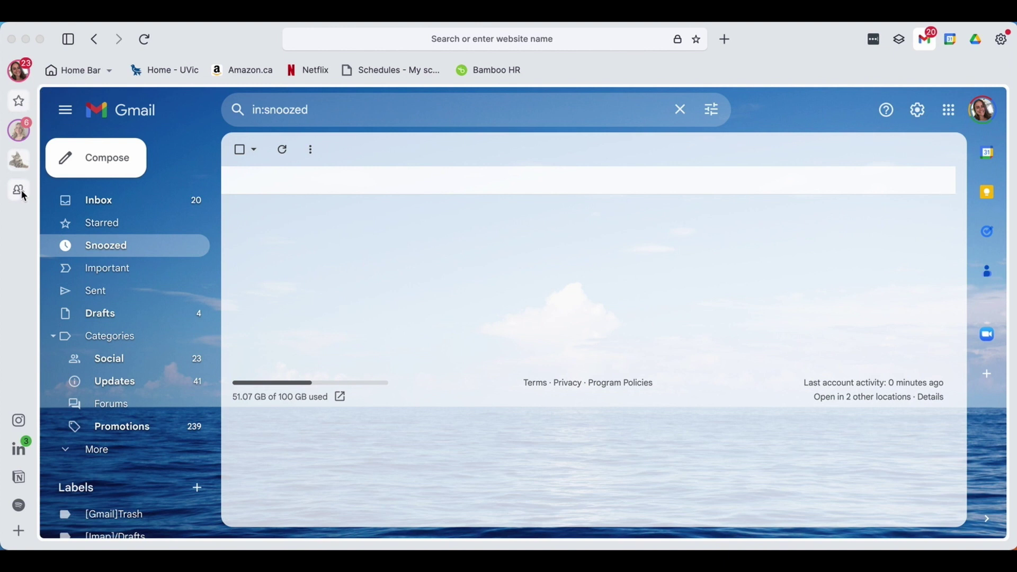
# Look through the Client #1, primary Gmail, Project #1 and Family workspaces in turn.
pyautogui.click(19, 100)
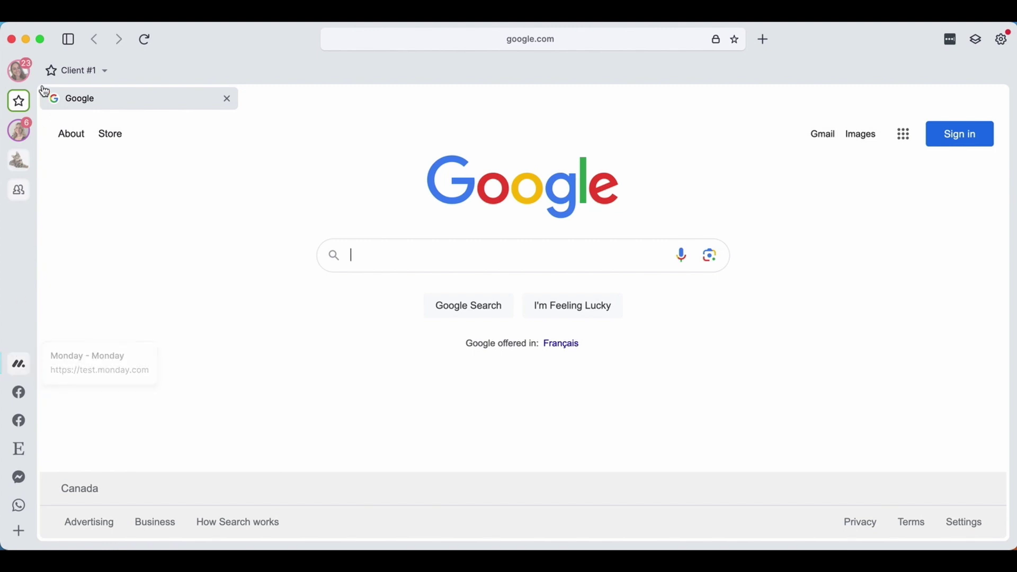
pyautogui.click(28, 77)
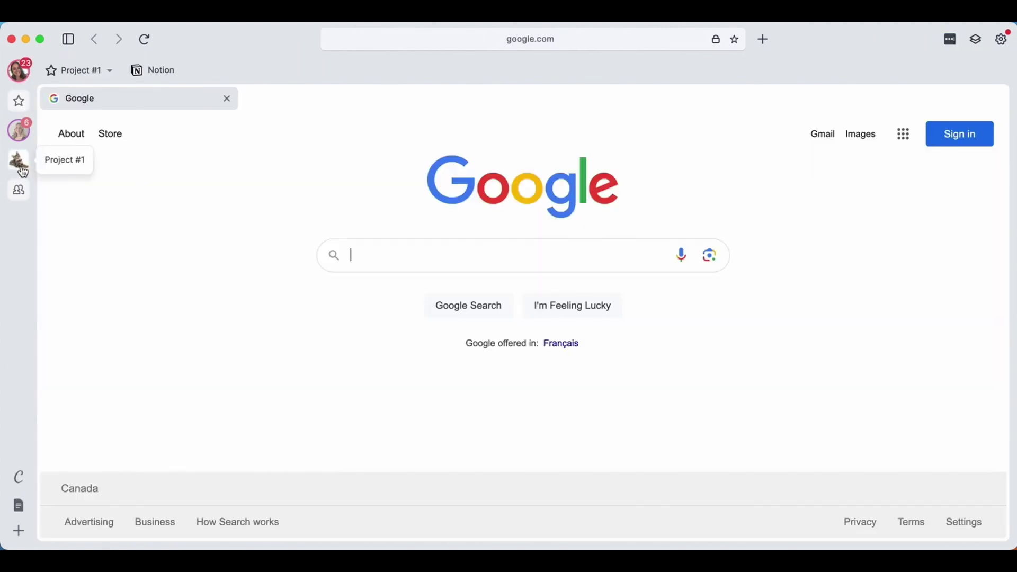
pyautogui.click(21, 168)
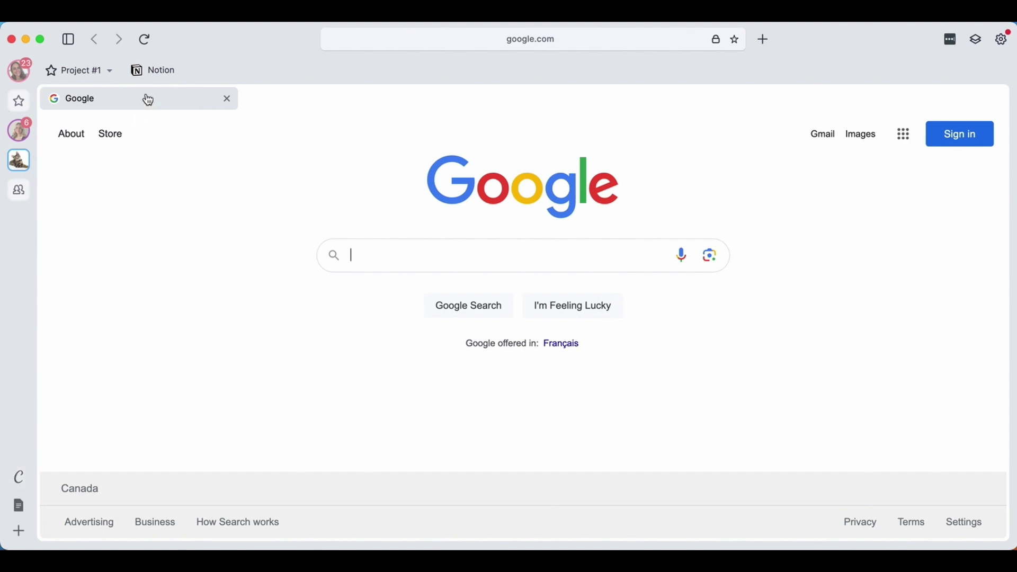
pyautogui.click(18, 190)
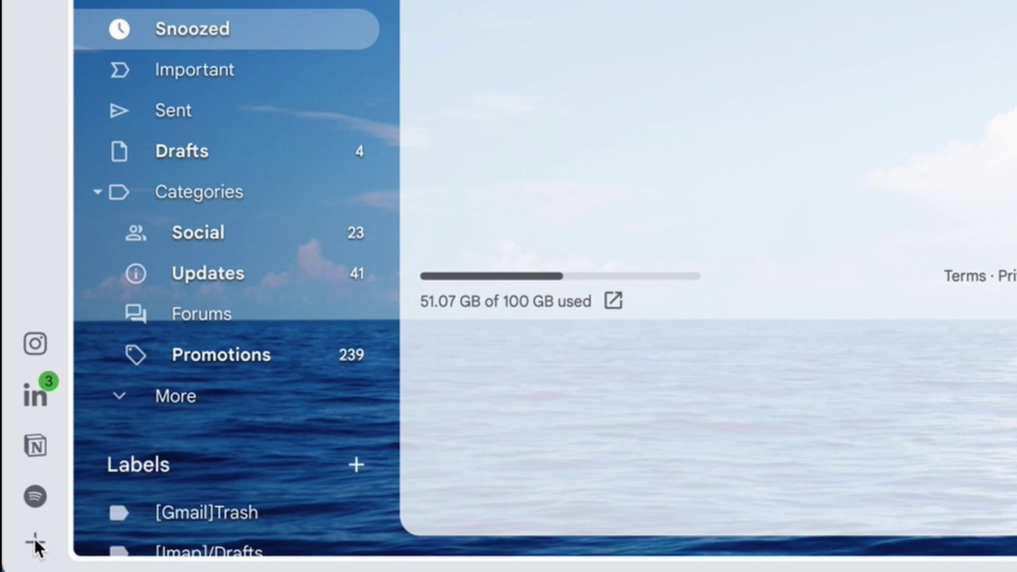
# Create a workspace named Work with blue colour, the tray icon and no linked email.
pyautogui.click(35, 540)
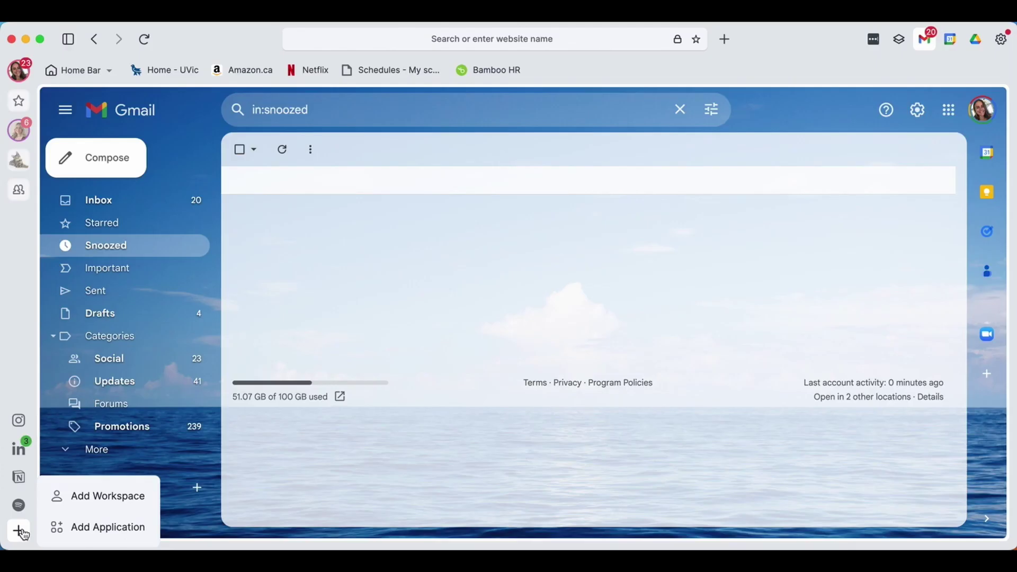
pyautogui.click(95, 498)
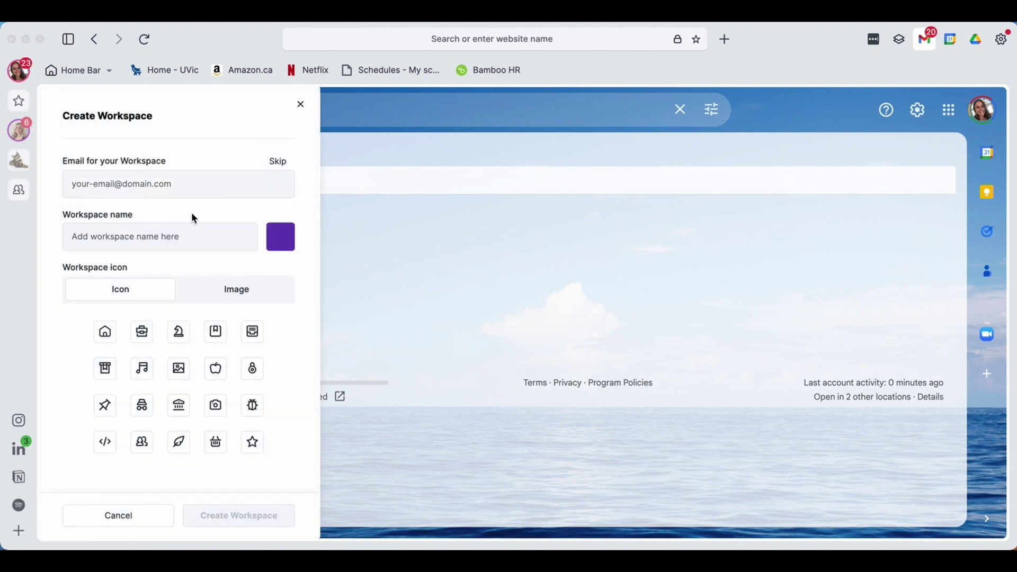
pyautogui.click(277, 161)
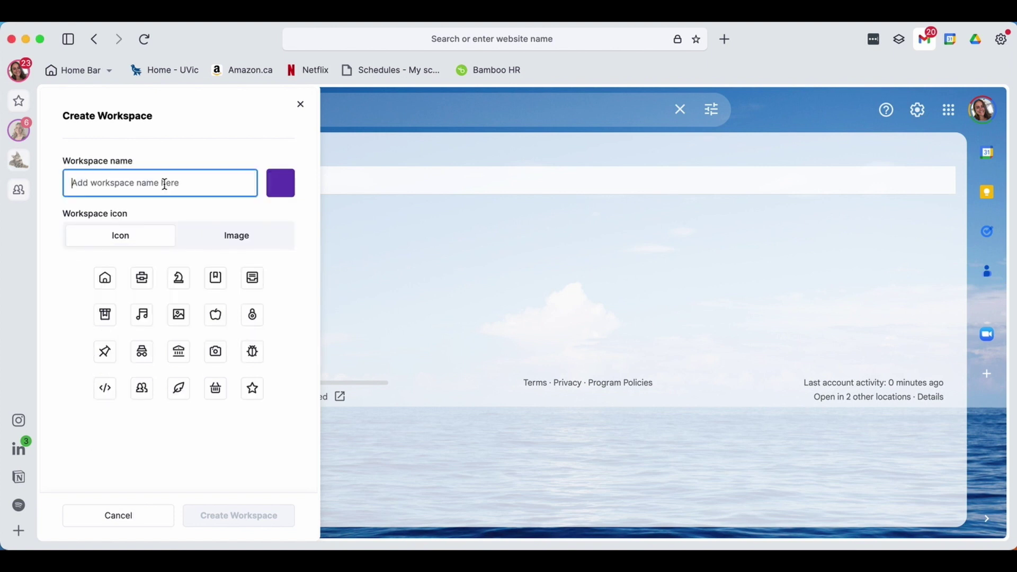
pyautogui.write('Work')
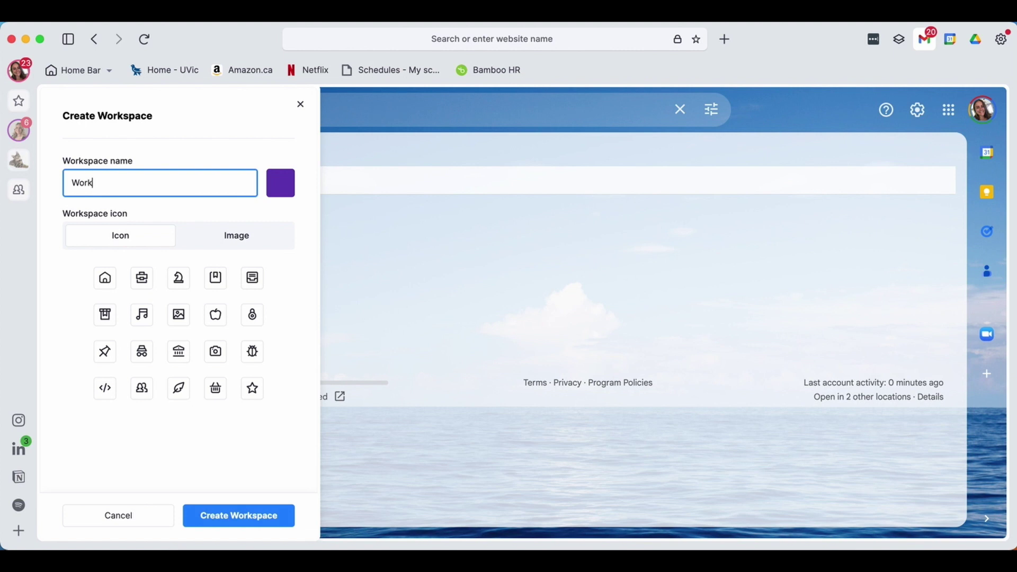
pyautogui.click(281, 183)
pyautogui.click(236, 126)
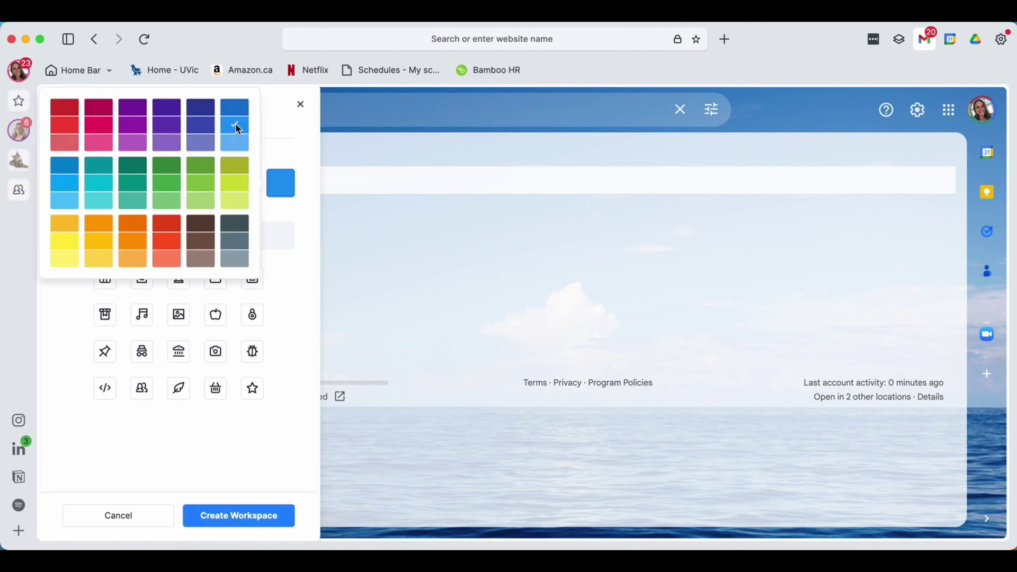
pyautogui.click(252, 278)
pyautogui.click(222, 516)
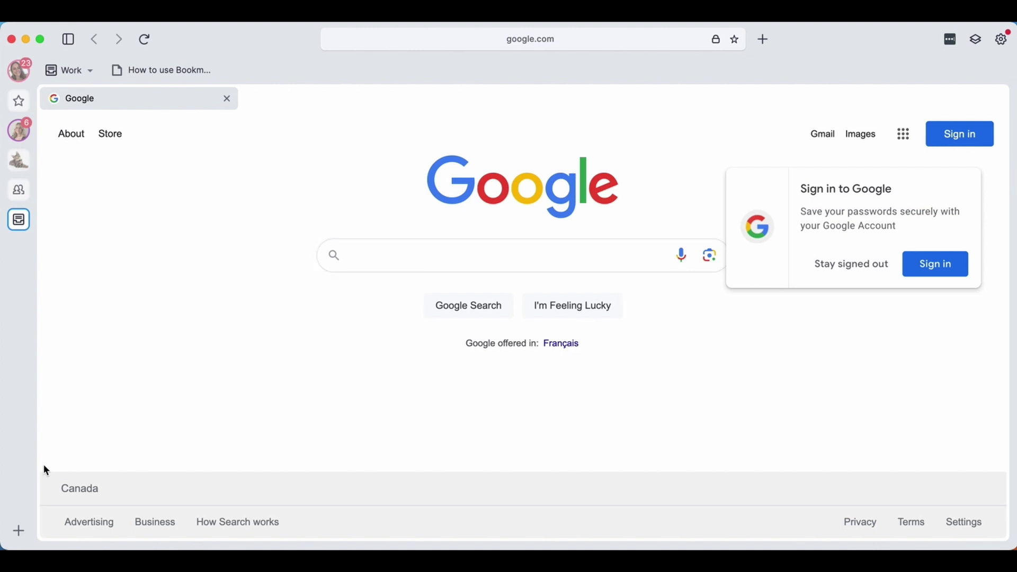
# Add Facebook as an app named Account #1 with a light-blue colour.
pyautogui.click(19, 530)
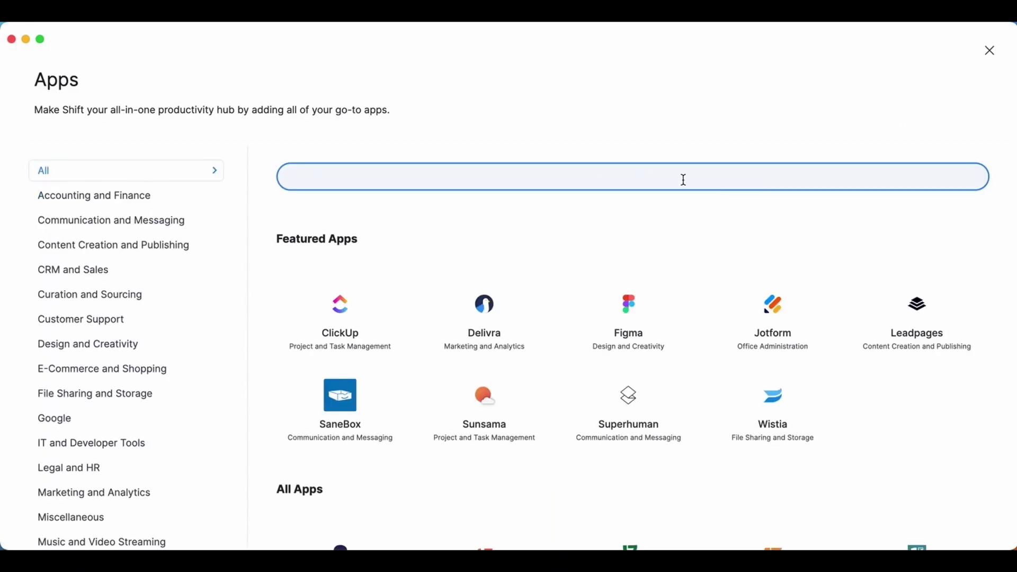
pyautogui.write('Fa')
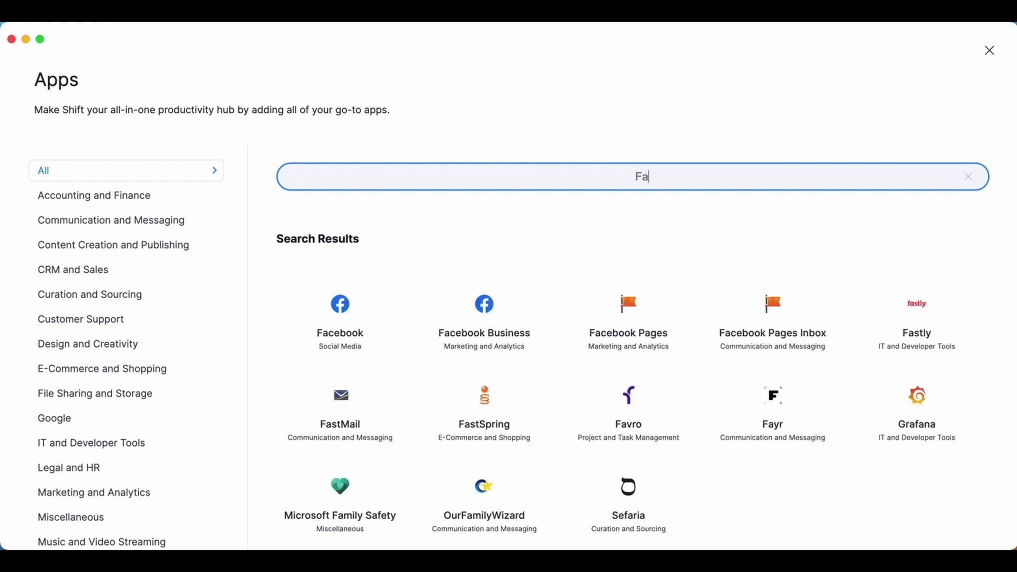
pyautogui.write('cebook')
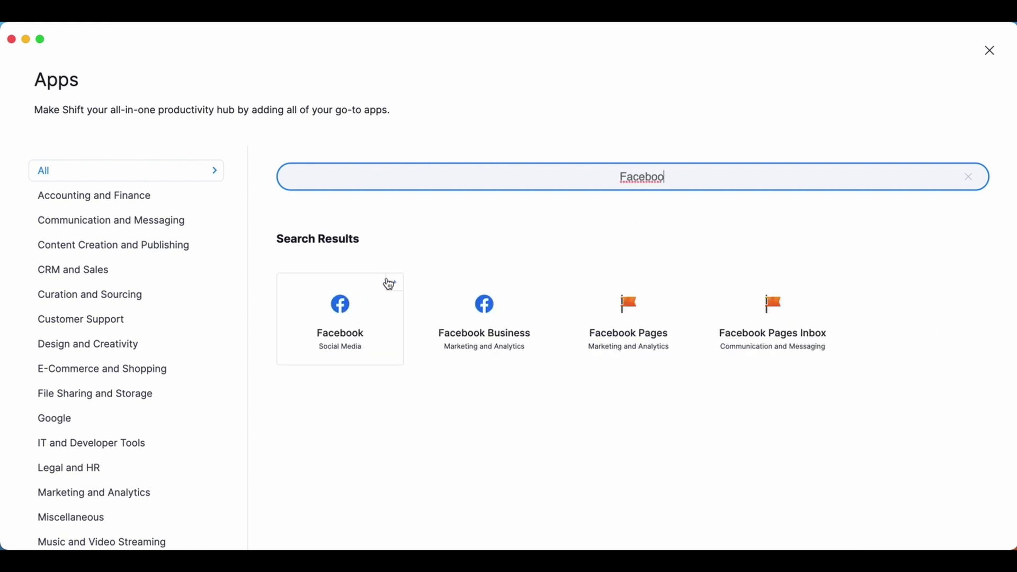
pyautogui.click(388, 284)
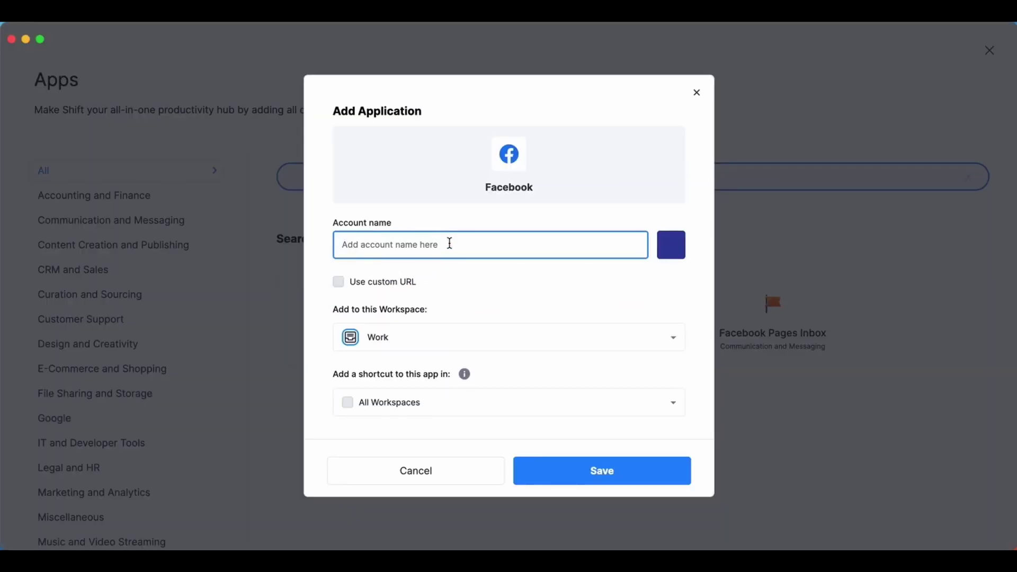
pyautogui.write('Account #1')
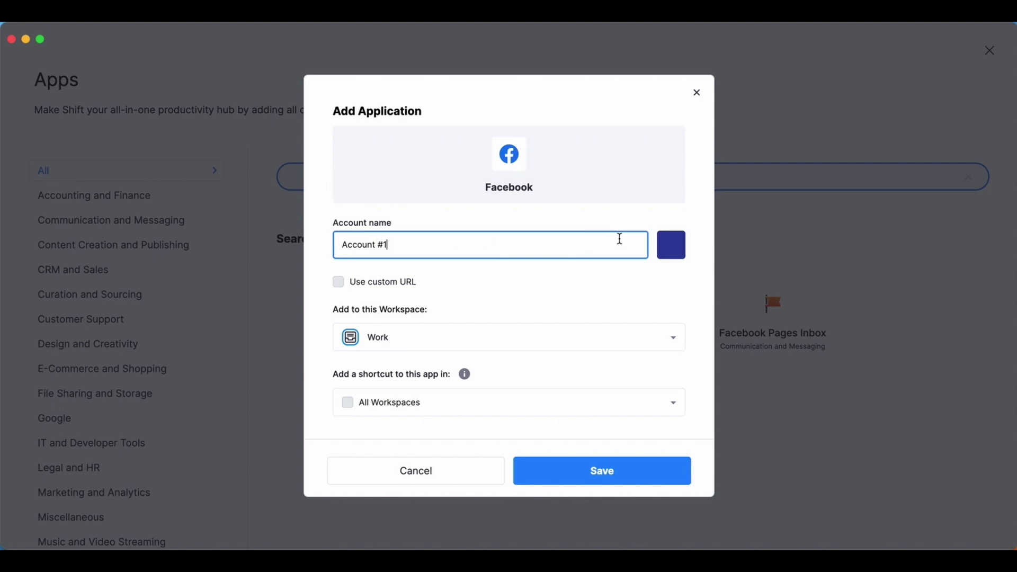
pyautogui.click(684, 245)
pyautogui.click(630, 206)
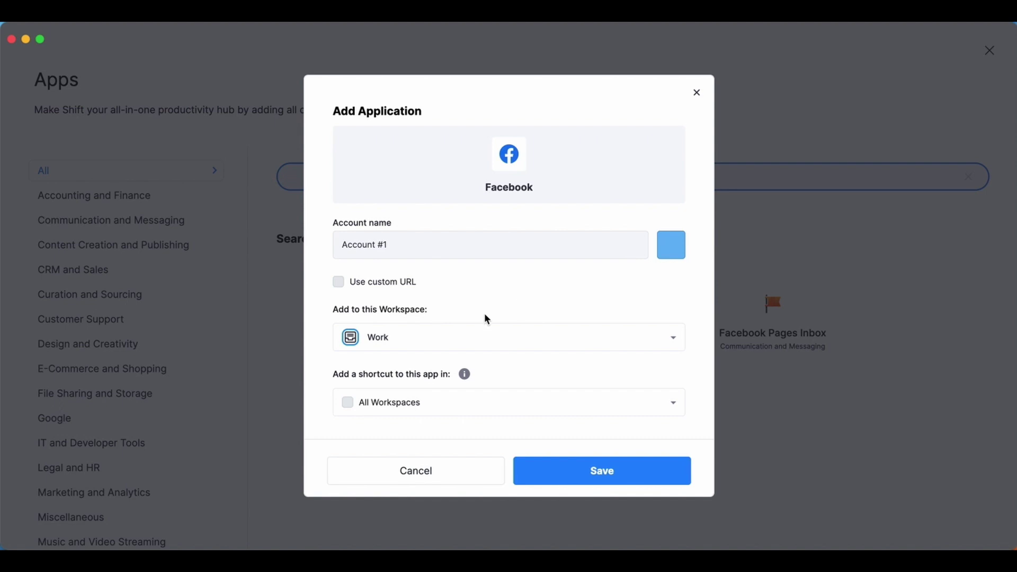
# Limit the app's shortcut to the Family workspace only and save the Facebook app.
pyautogui.click(354, 402)
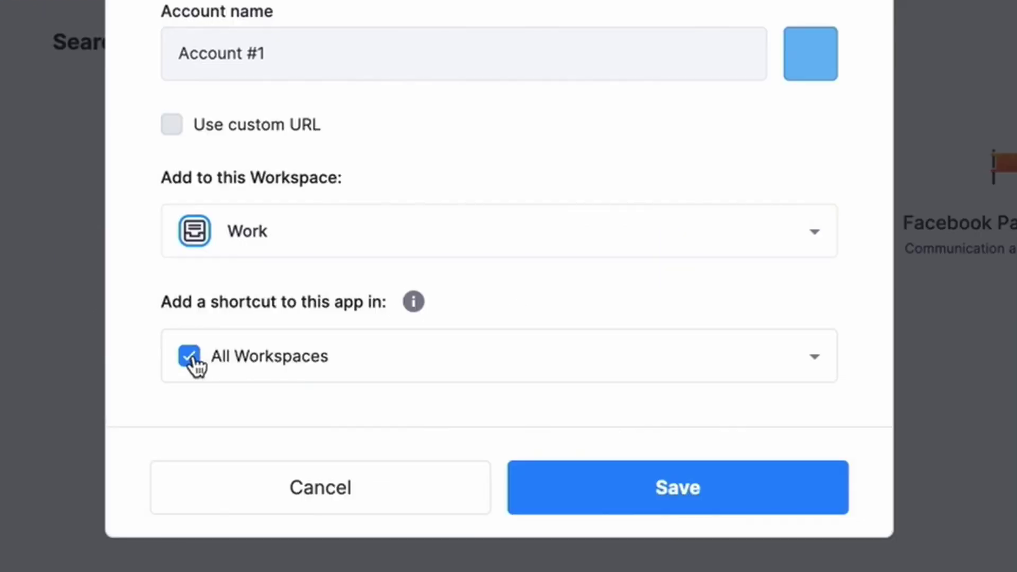
pyautogui.click(192, 357)
pyautogui.click(821, 358)
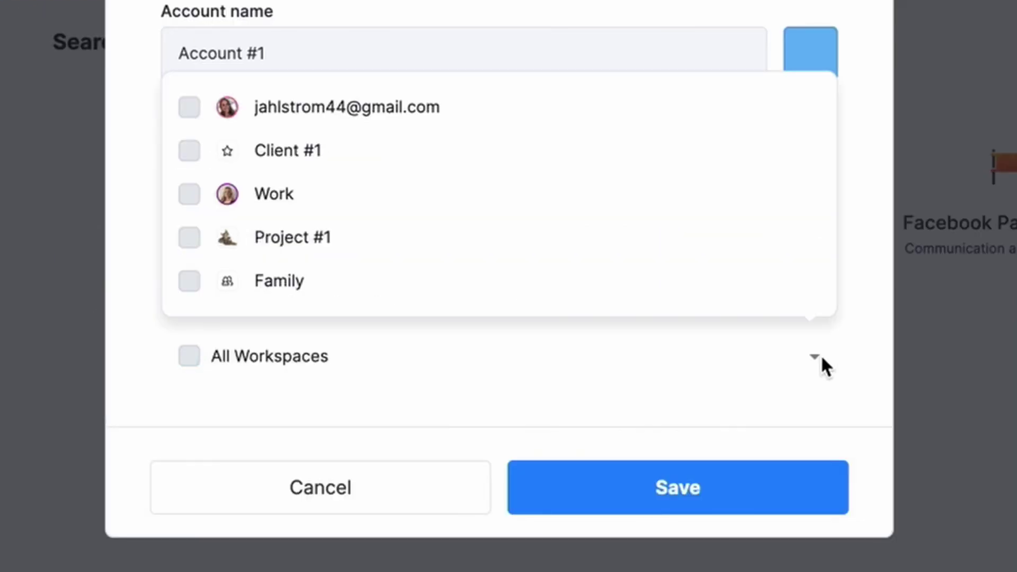
pyautogui.click(187, 289)
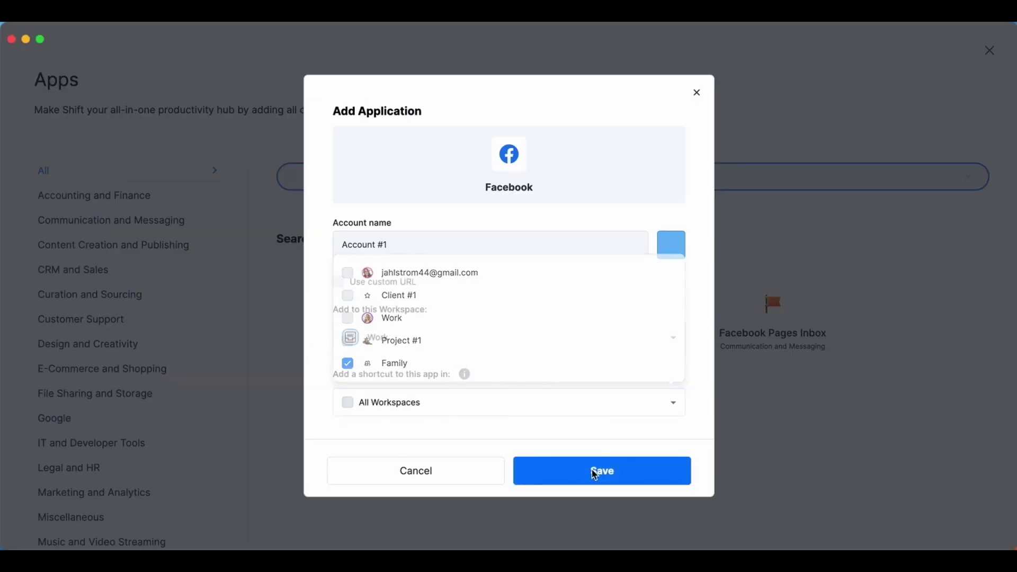
pyautogui.click(594, 473)
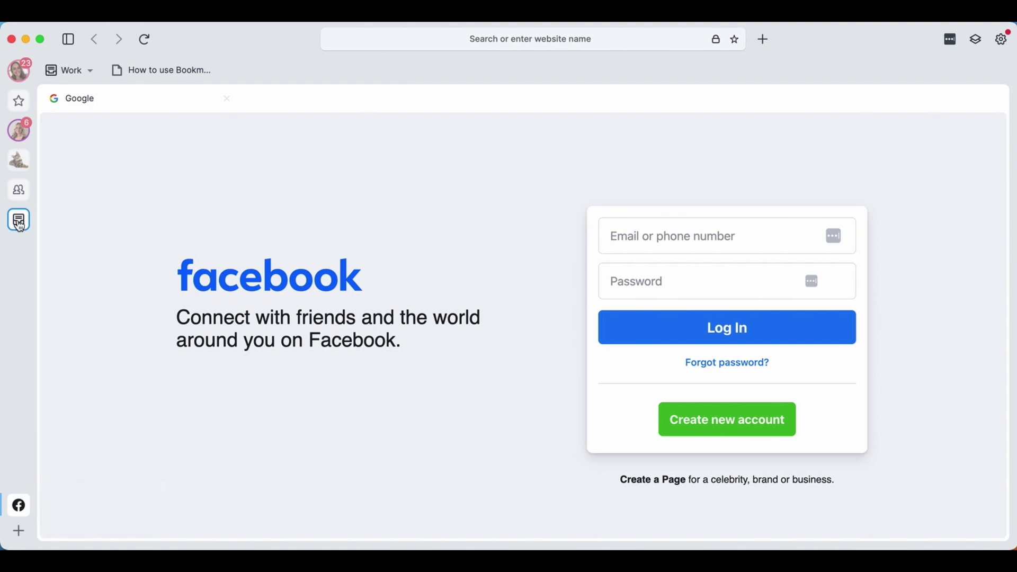
# Visit the Family workspace's Google tab, then return to the primary account and open Google Calendar.
pyautogui.click(20, 191)
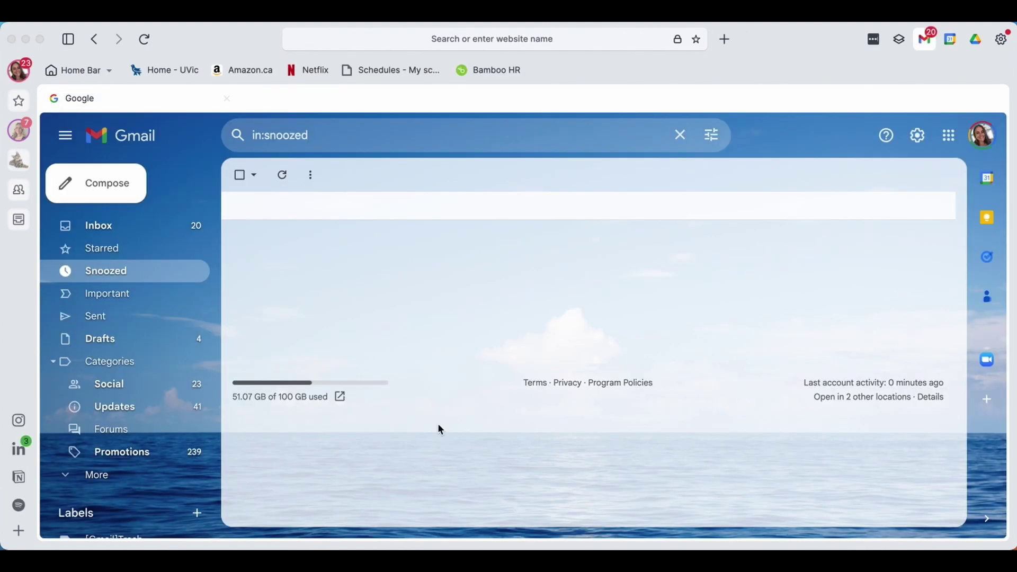
pyautogui.click(176, 105)
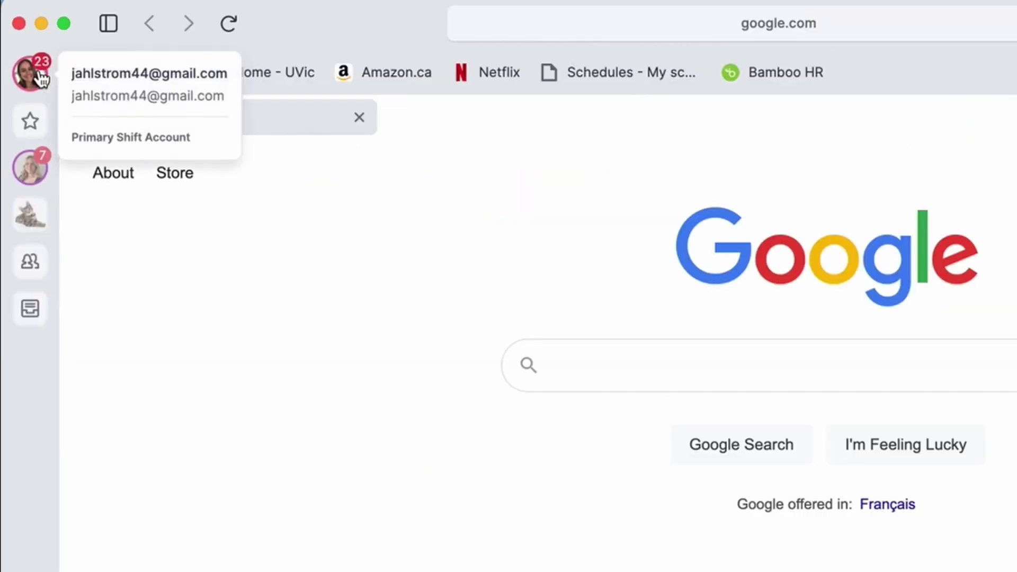
pyautogui.click(25, 72)
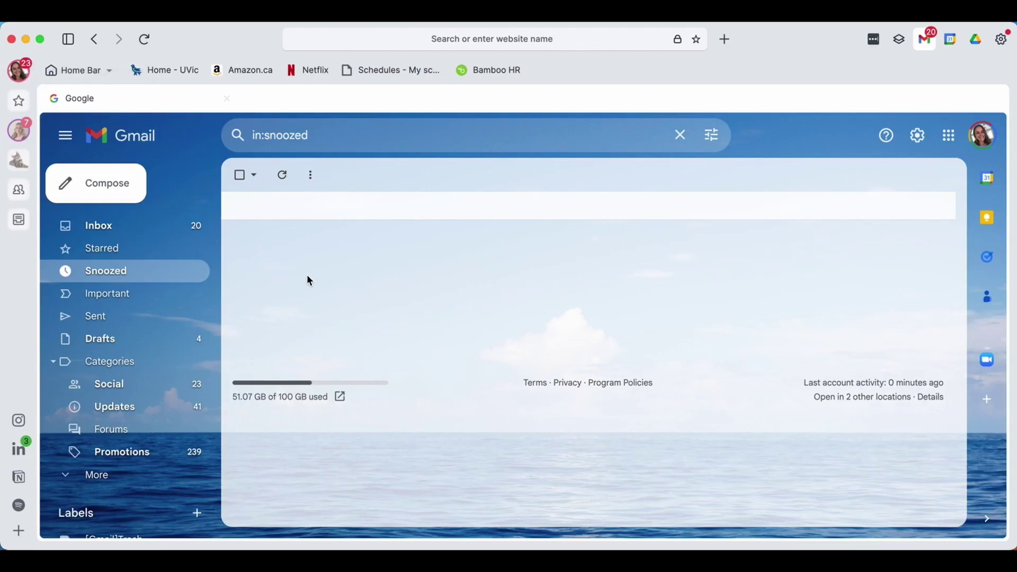
pyautogui.click(925, 39)
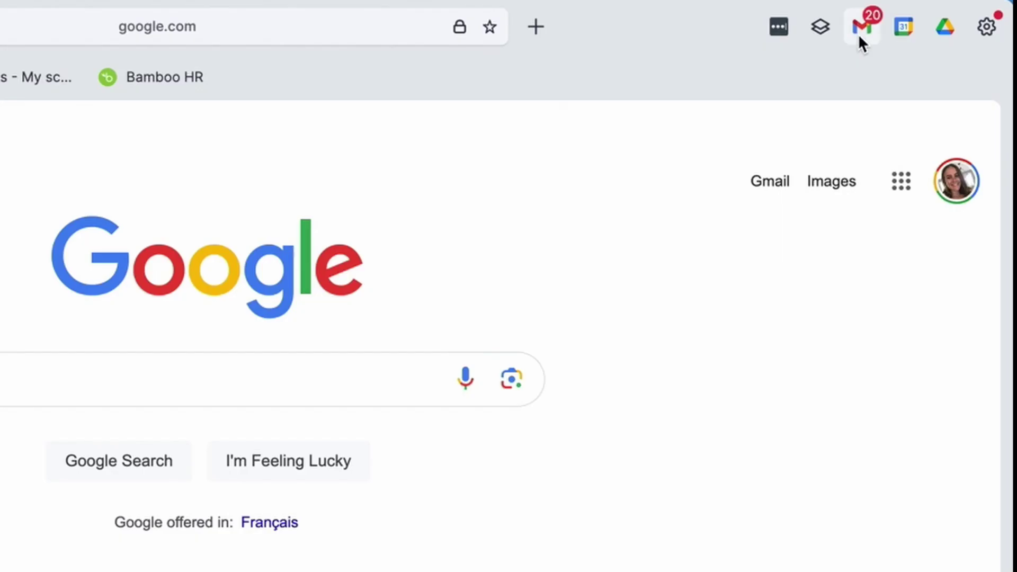
pyautogui.click(858, 35)
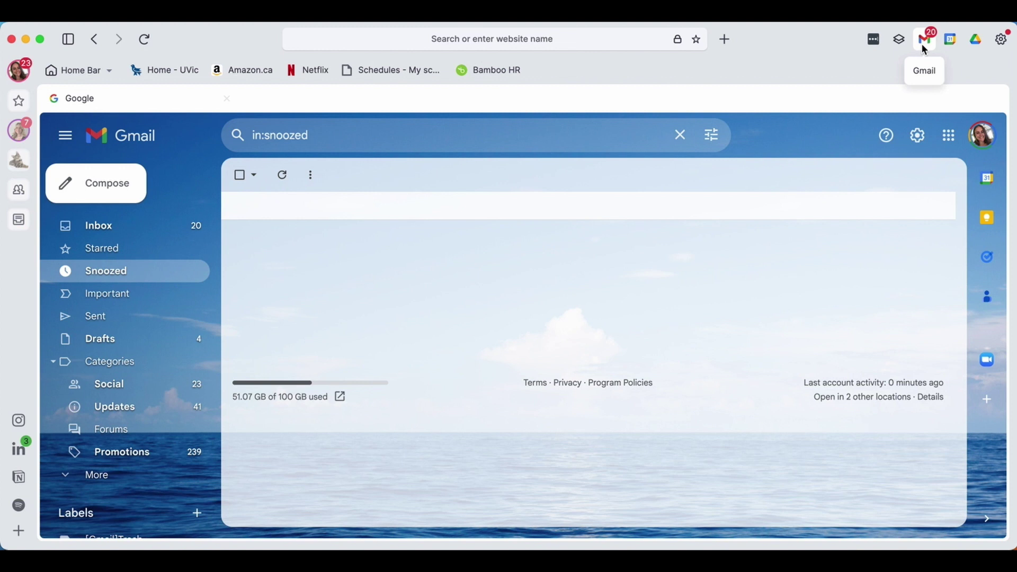
pyautogui.click(952, 41)
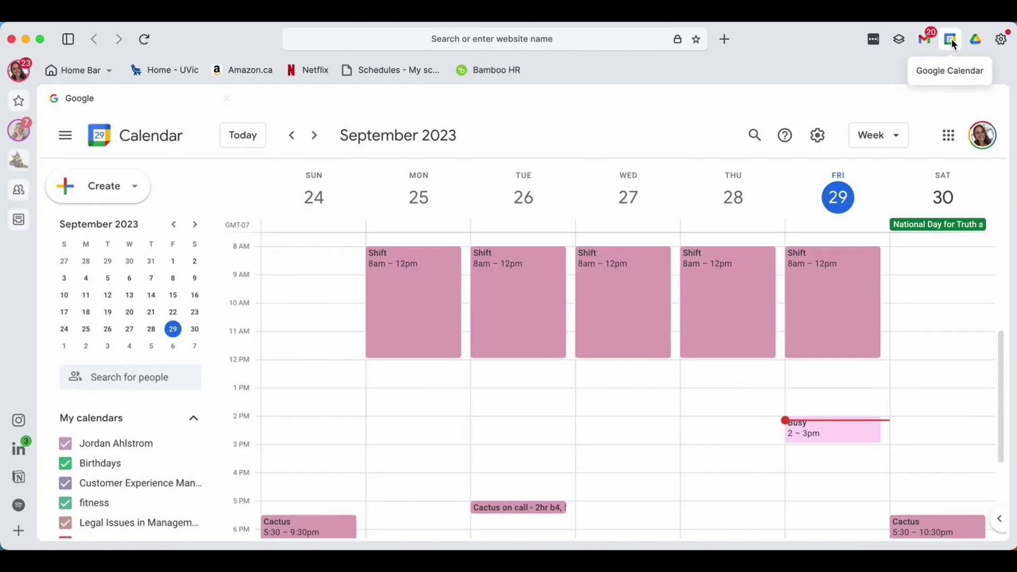
# View the unified calendar, step back to Thu, Sep 28, then close the calendar.
pyautogui.click(951, 39)
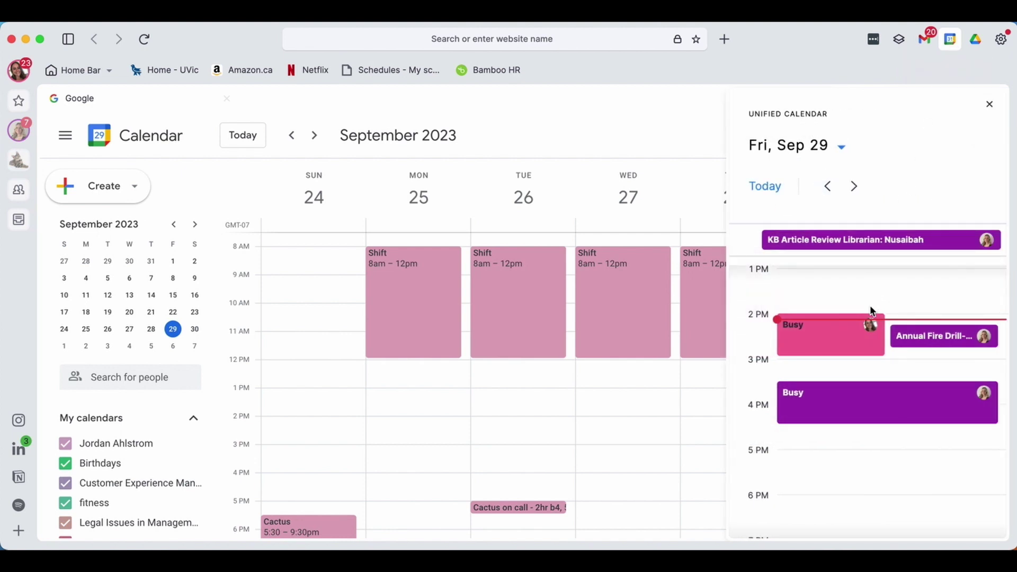
pyautogui.scroll(-3, 870, 308)
pyautogui.scroll(3, 870, 308)
pyautogui.scroll(3, 871, 310)
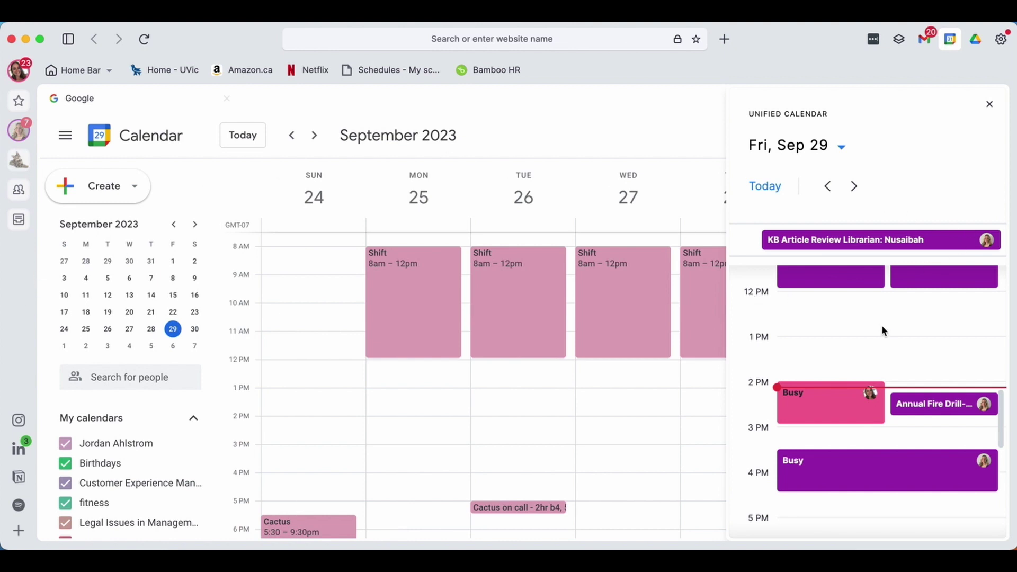
pyautogui.scroll(-3, 151, 402)
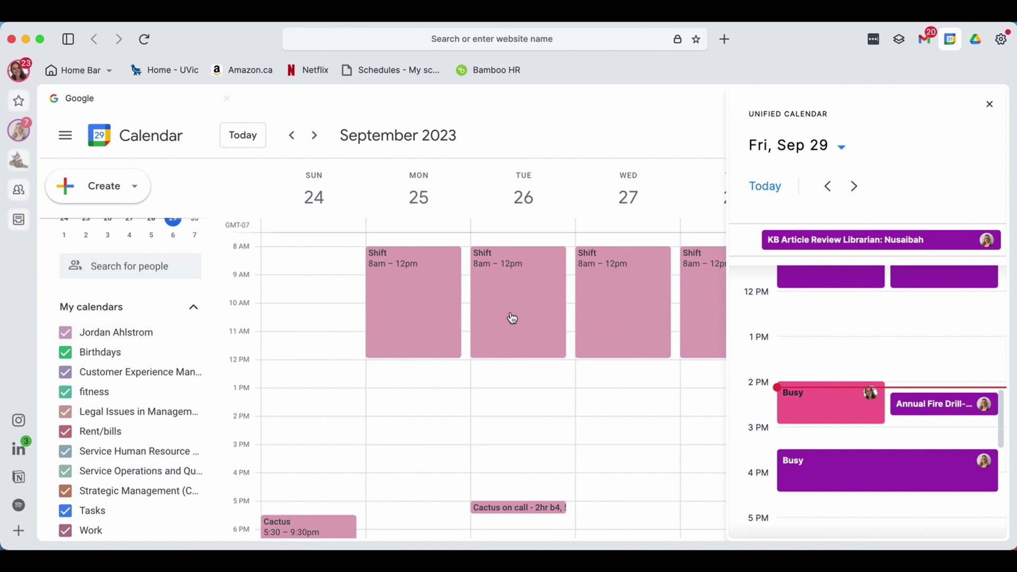
pyautogui.click(829, 186)
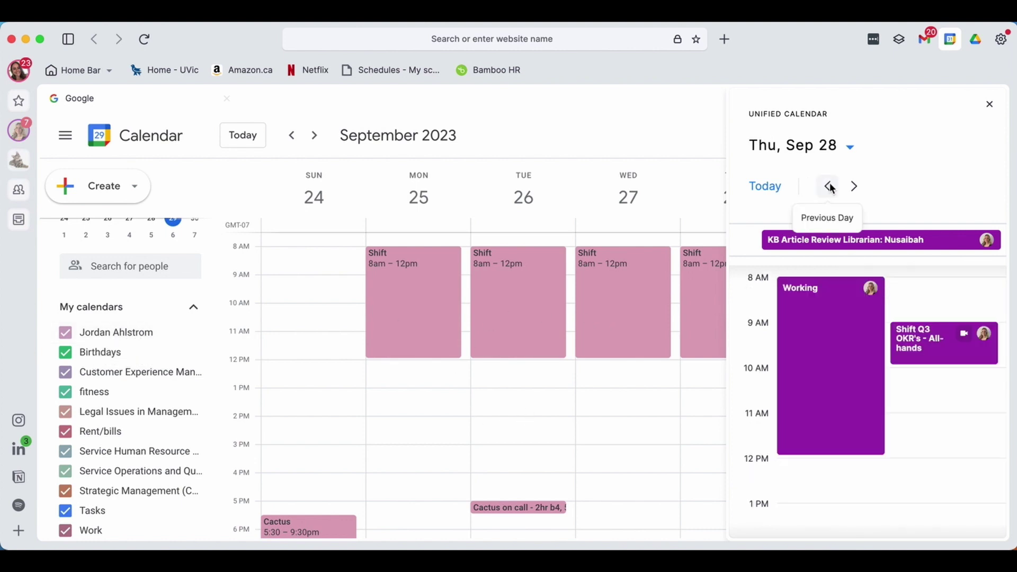
pyautogui.moveTo(942, 244)
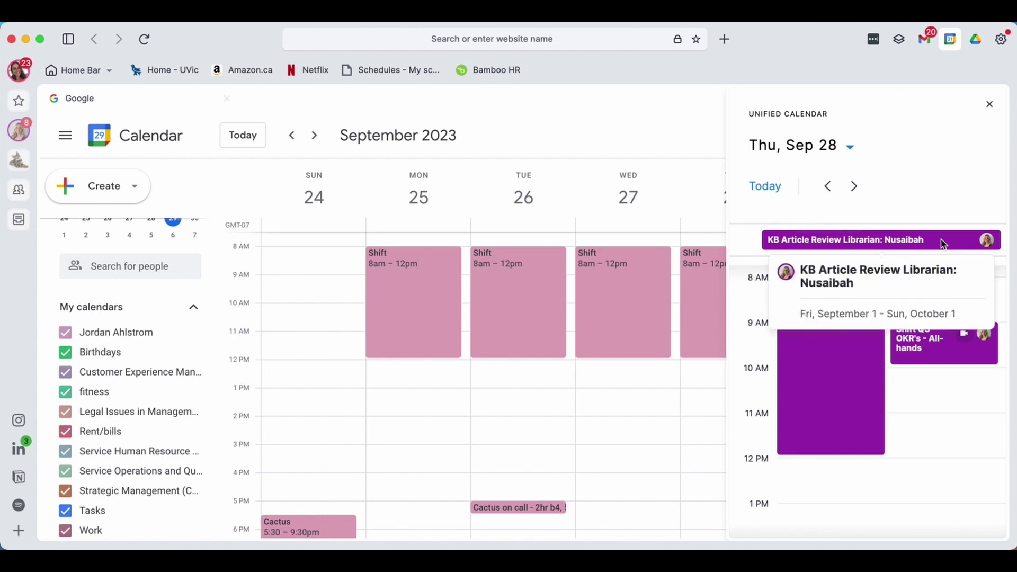
pyautogui.click(937, 85)
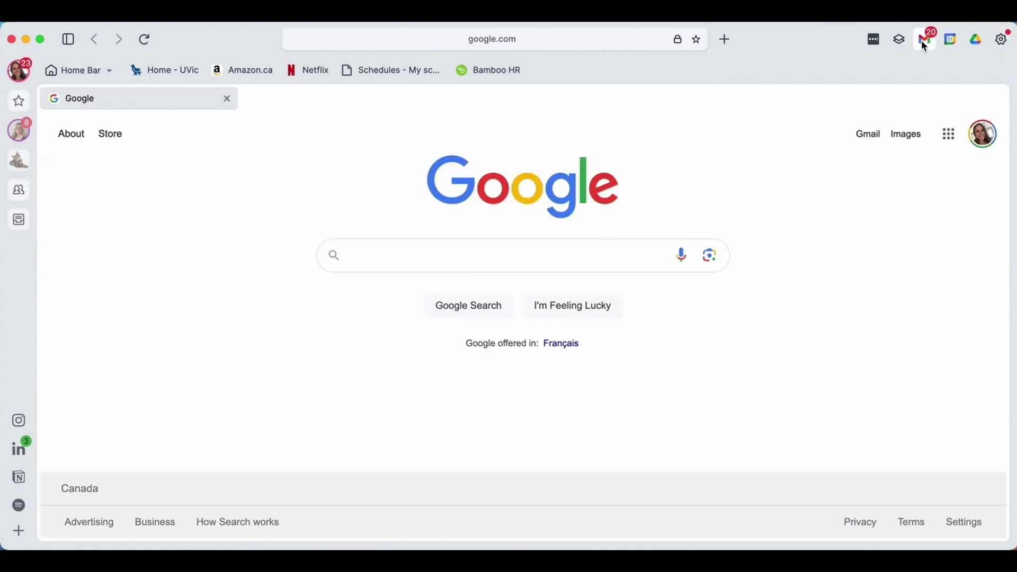
# Bring up the Google Apps chooser from settings and scroll through the available apps.
pyautogui.click(1002, 41)
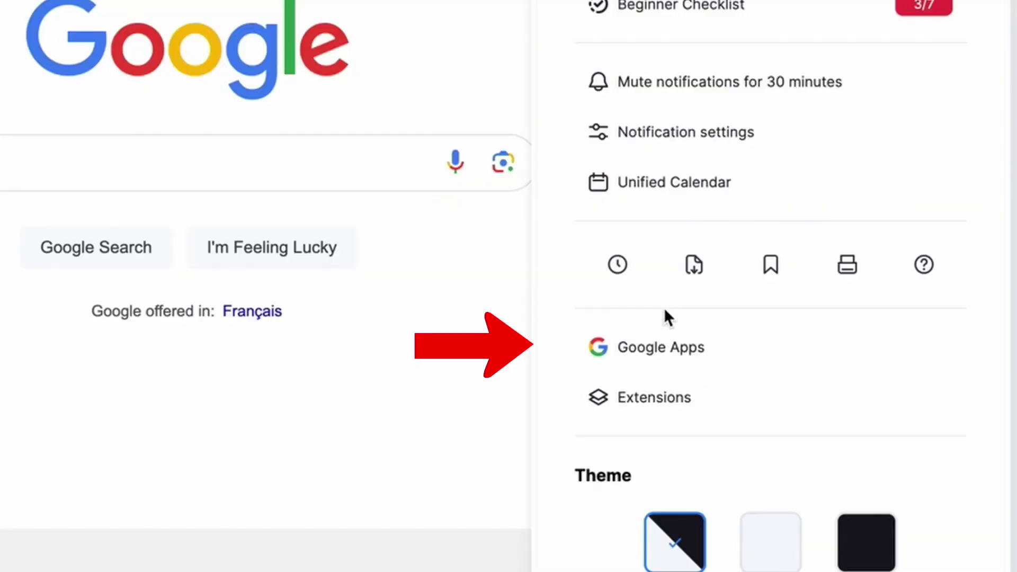
pyautogui.click(657, 349)
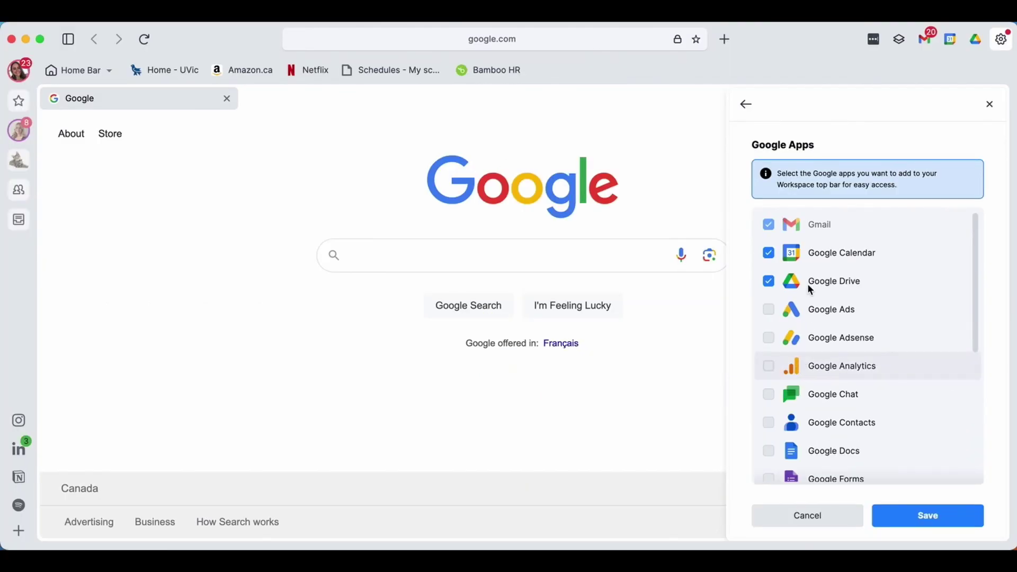
pyautogui.scroll(-4, 811, 370)
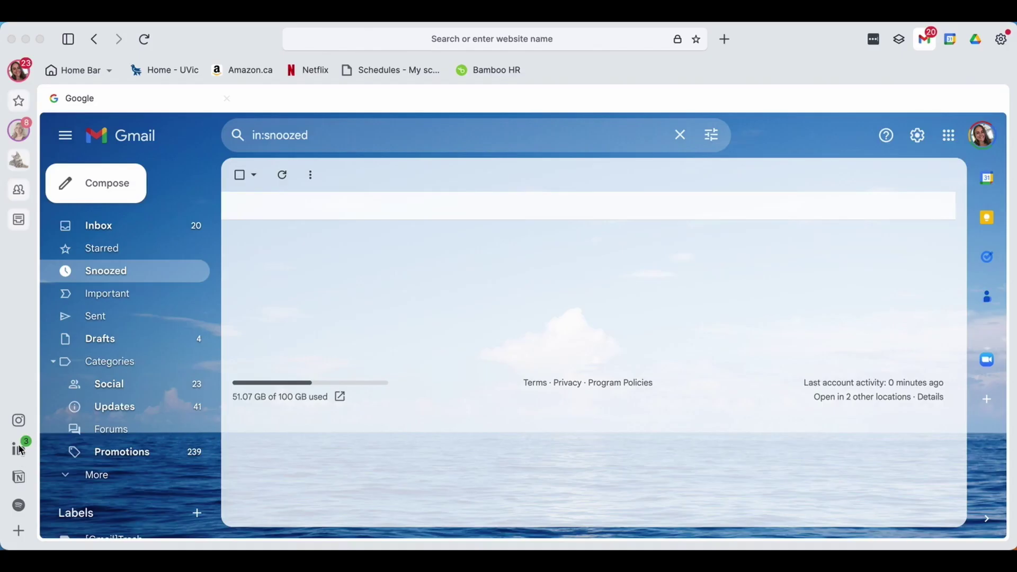
# Exclude LinkedIn from the workspace unread count, then show Gmail and the installed extensions list.
pyautogui.rightClick(19, 449)
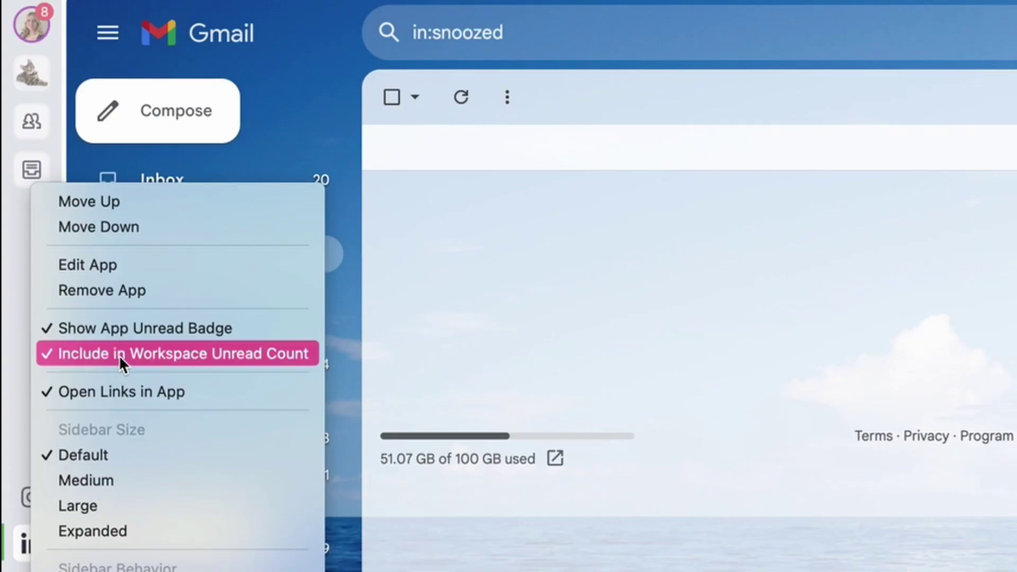
pyautogui.click(119, 354)
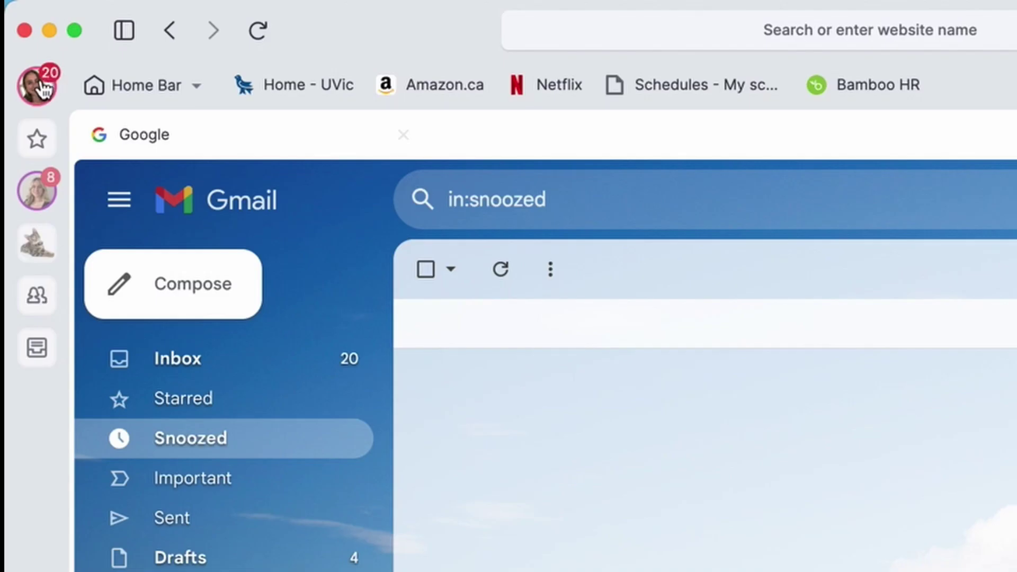
pyautogui.moveTo(23, 72)
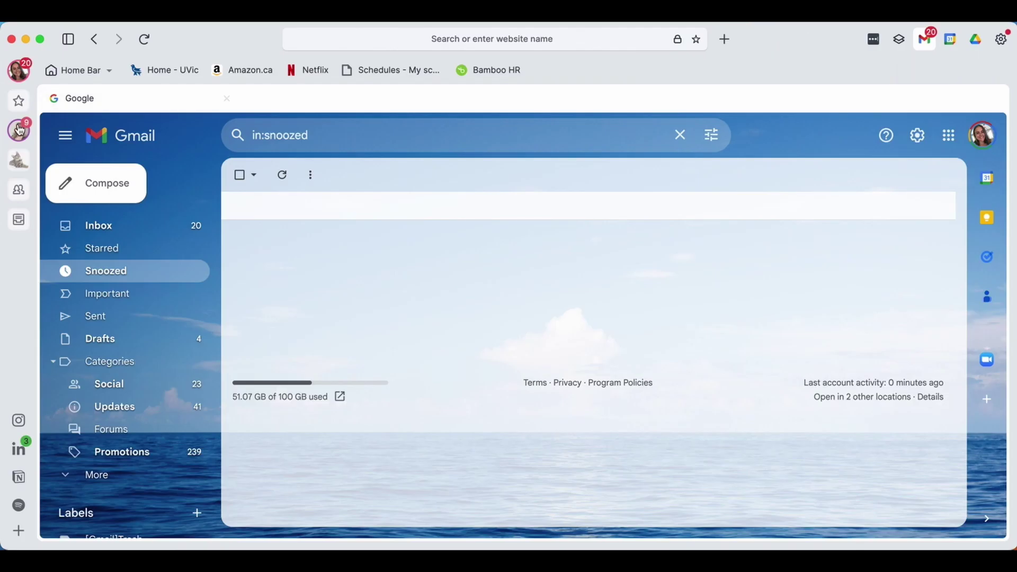
pyautogui.click(19, 130)
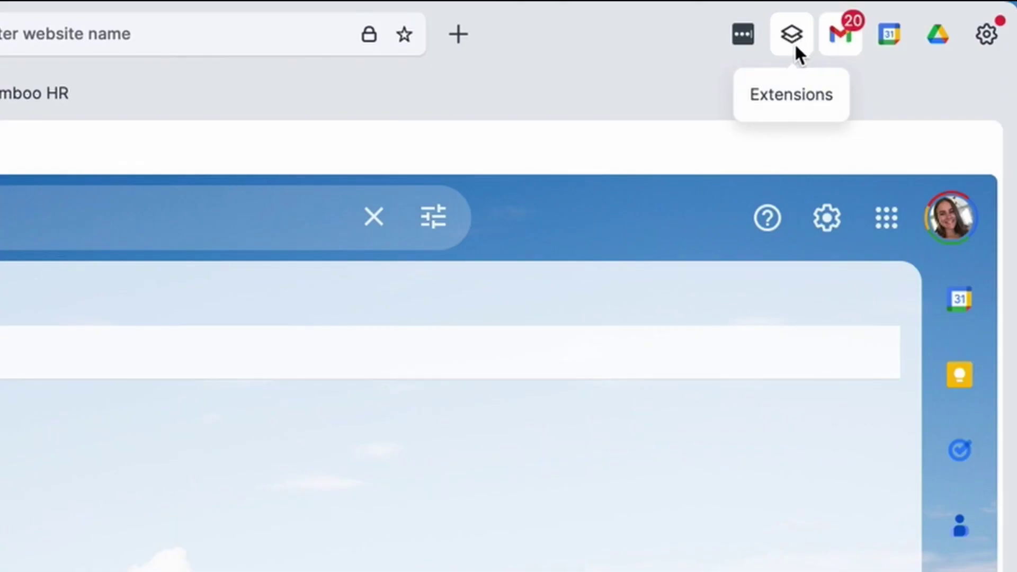
pyautogui.click(790, 39)
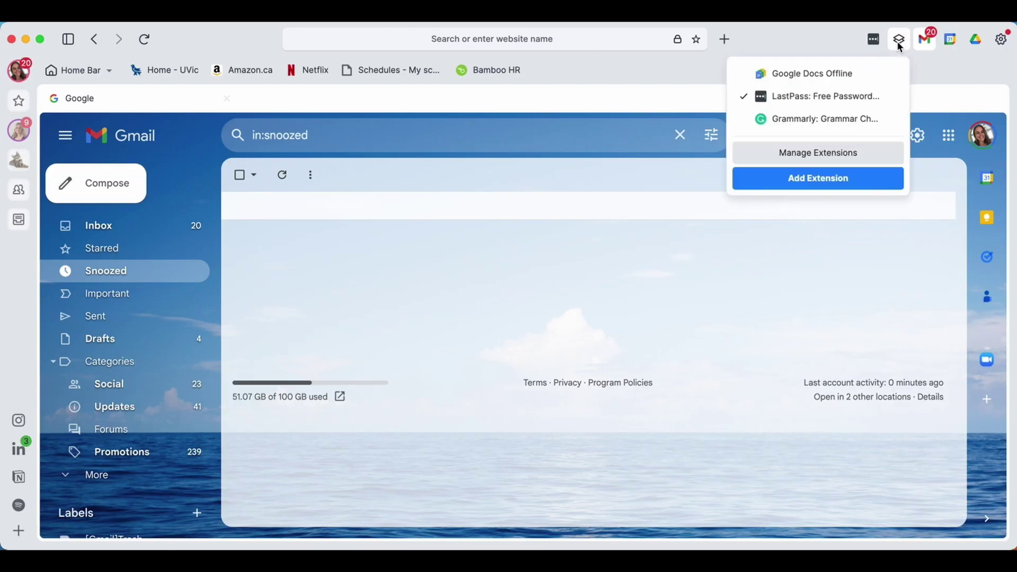
# Install the Grammarly extension from the Chrome Web Store and check it appears among the extensions.
pyautogui.click(811, 179)
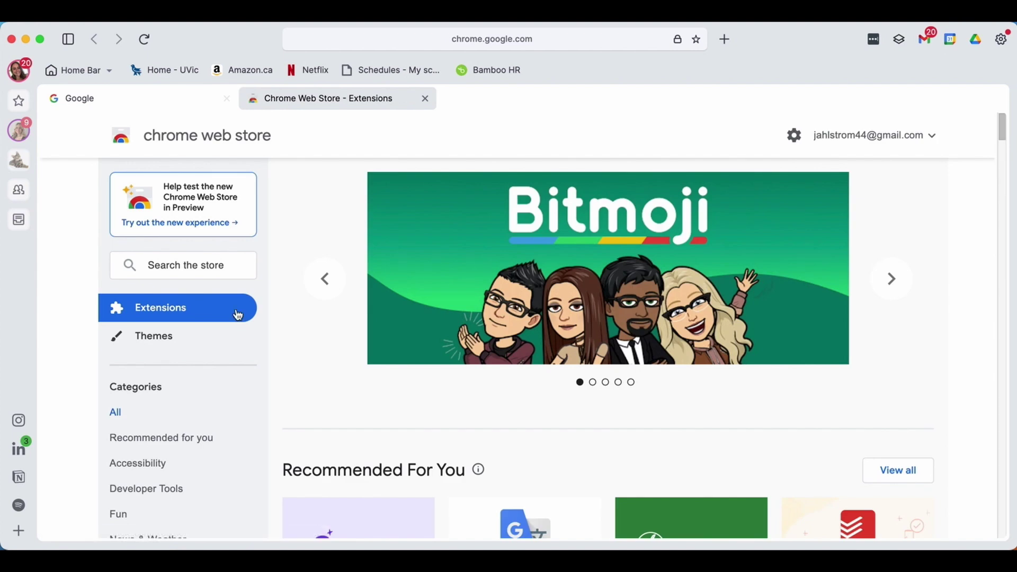
pyautogui.click(206, 265)
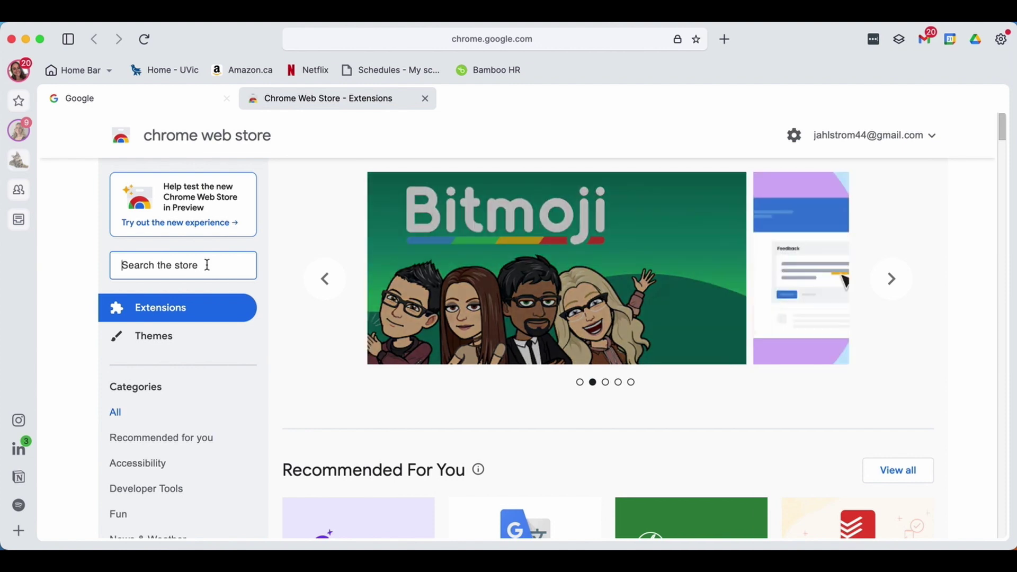
pyautogui.write('Grammarl')
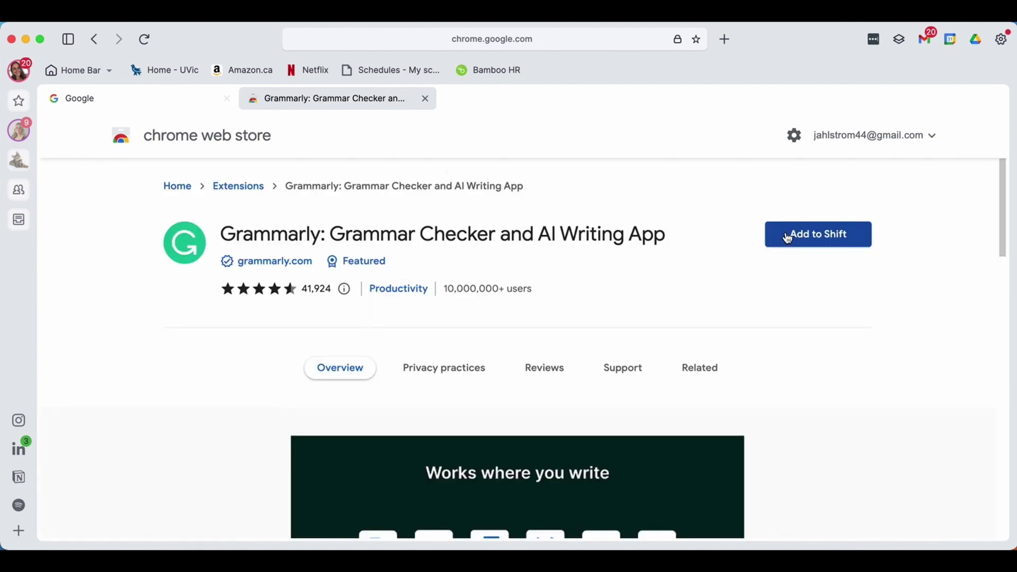
pyautogui.click(787, 238)
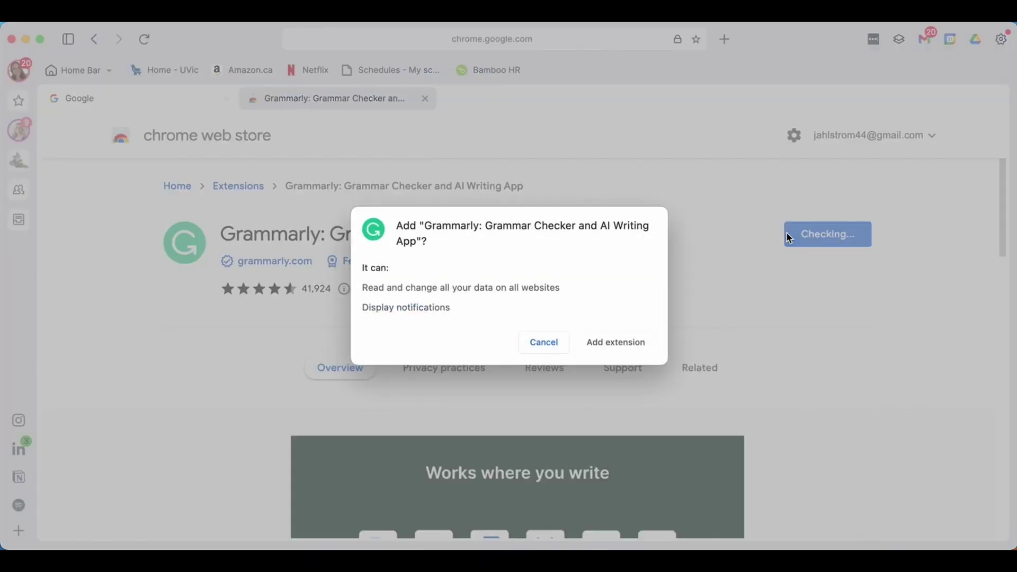
pyautogui.click(613, 339)
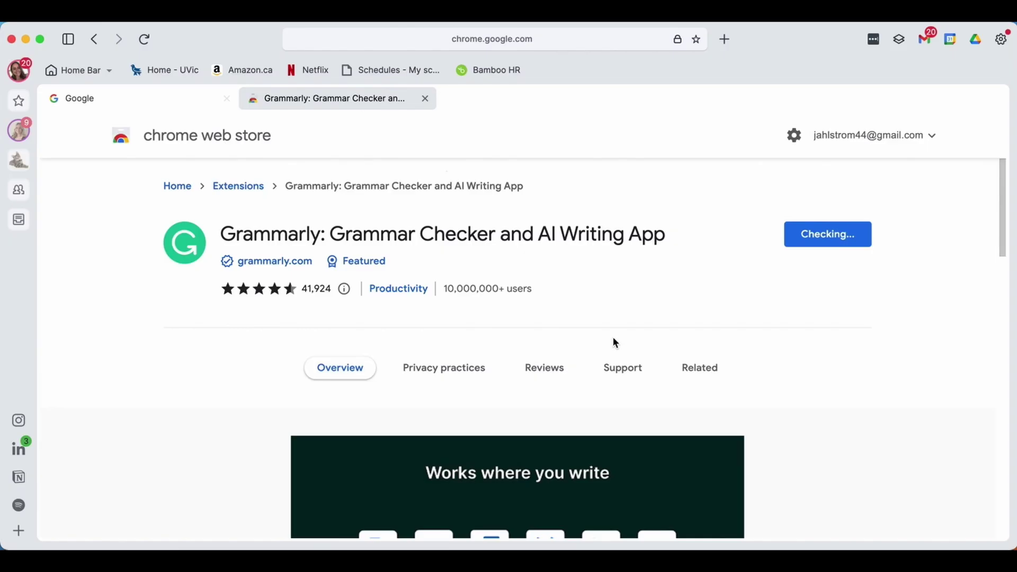
pyautogui.click(898, 39)
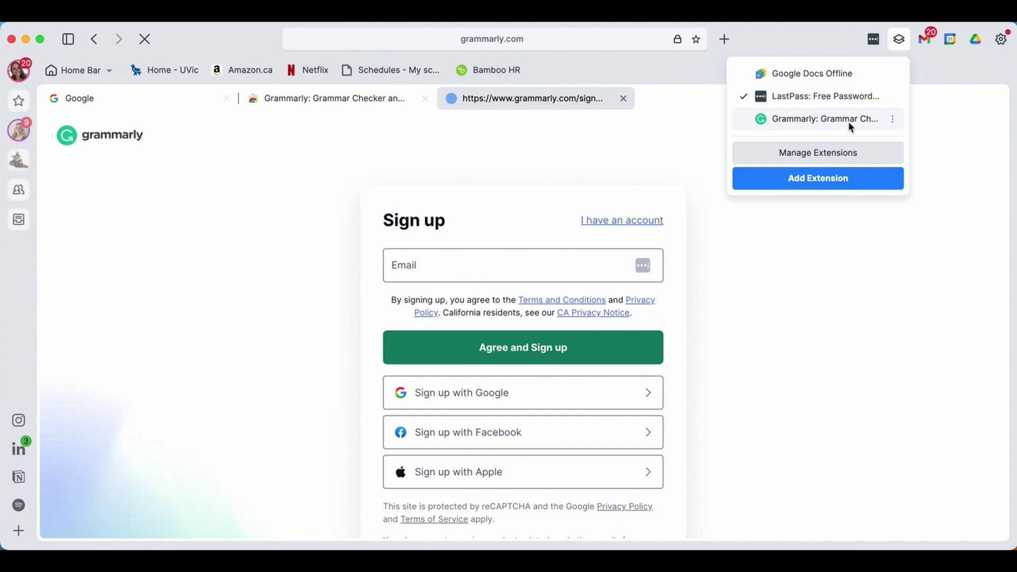
pyautogui.click(689, 70)
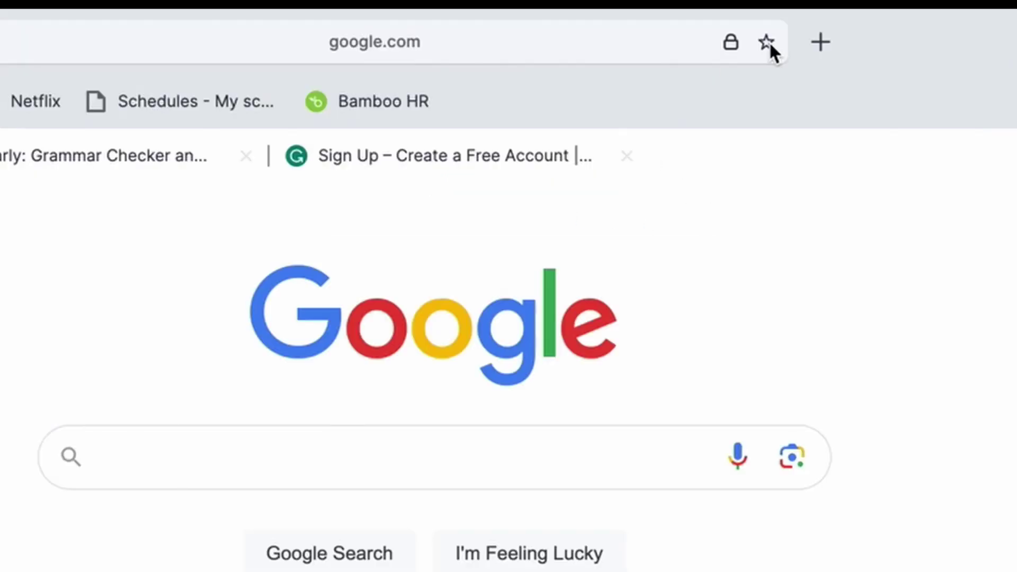
# Save the Google homepage as a bookmark in the Bookmarks Bar, then view the bookmark bars list.
pyautogui.click(767, 43)
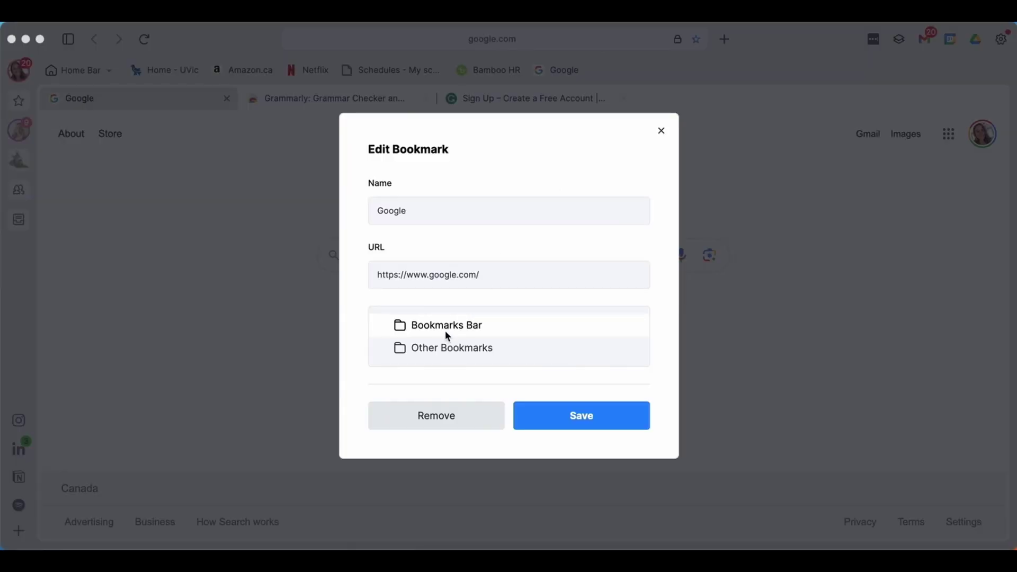
pyautogui.click(556, 422)
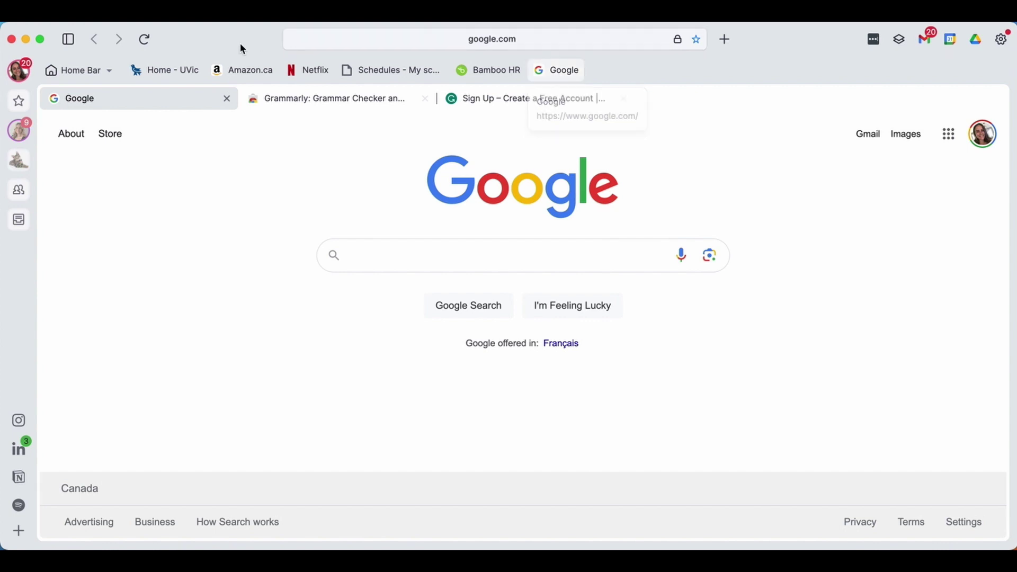
pyautogui.click(106, 74)
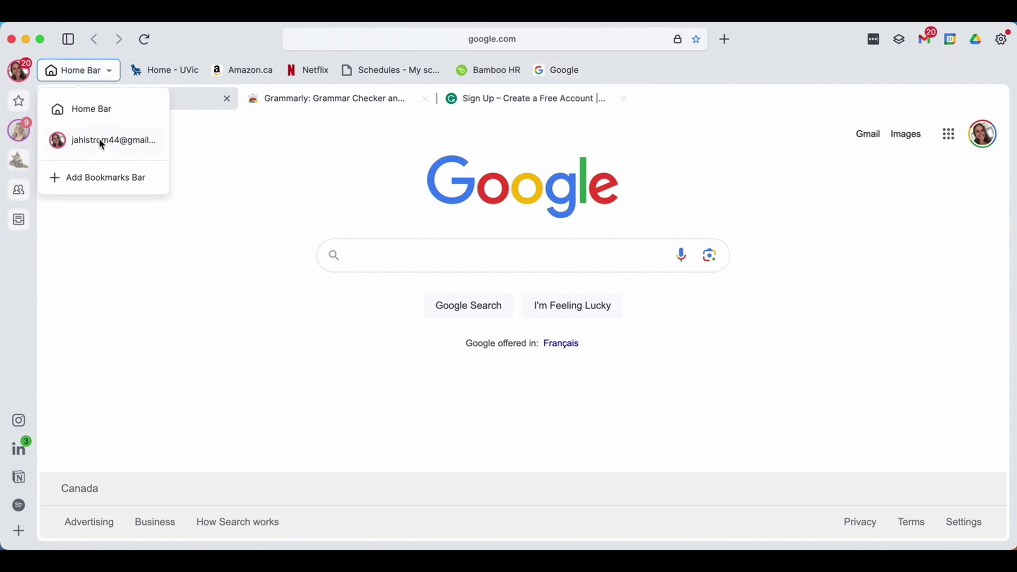
pyautogui.click(103, 142)
pyautogui.click(109, 69)
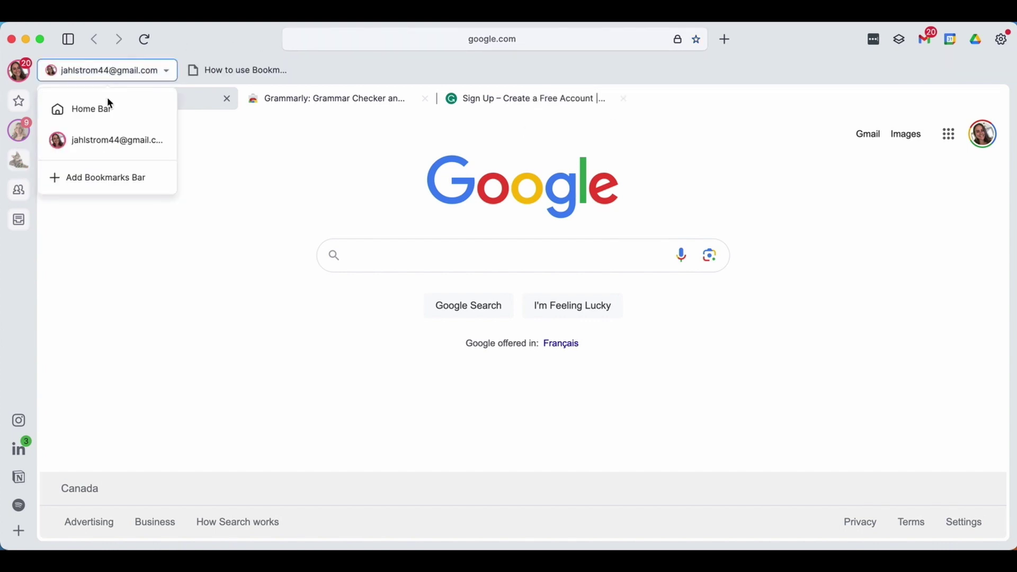
pyautogui.click(109, 109)
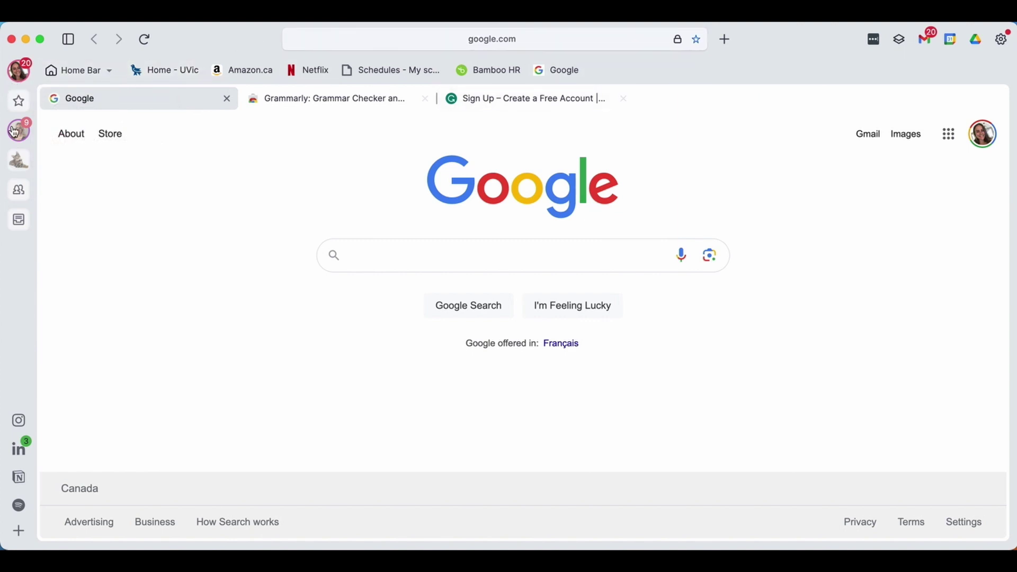
pyautogui.click(20, 107)
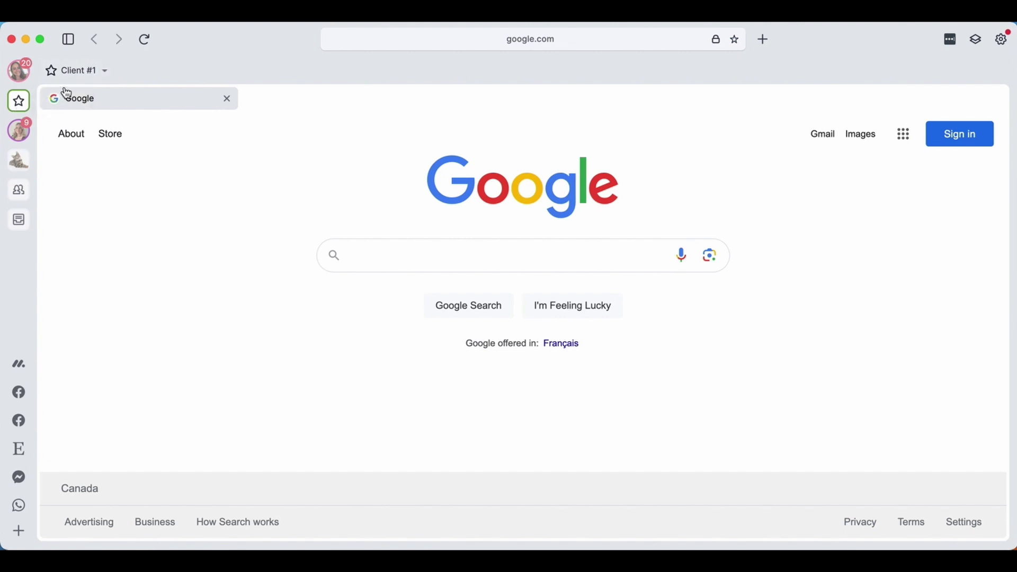
pyautogui.click(87, 75)
pyautogui.click(86, 103)
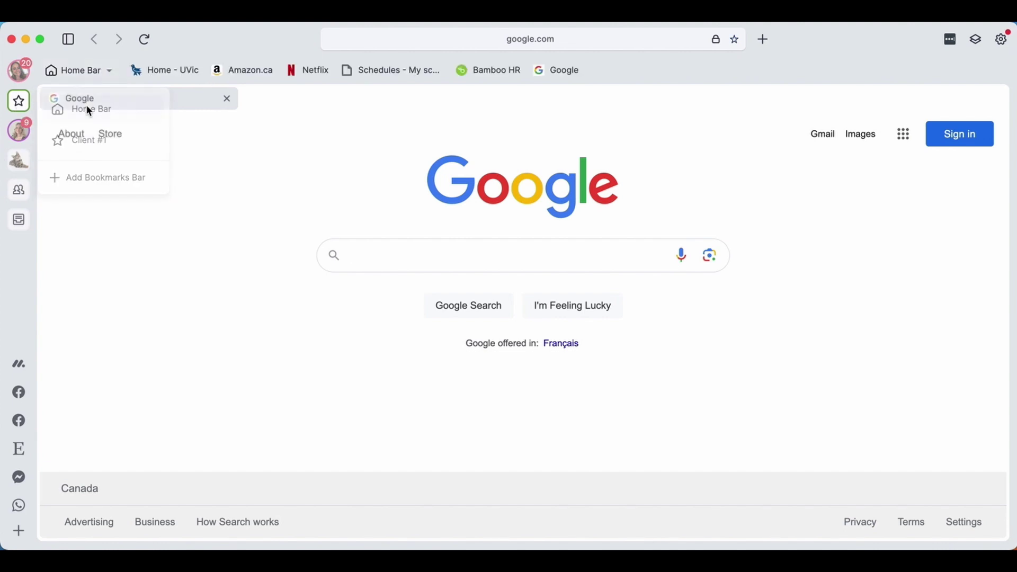
pyautogui.click(106, 77)
pyautogui.click(18, 160)
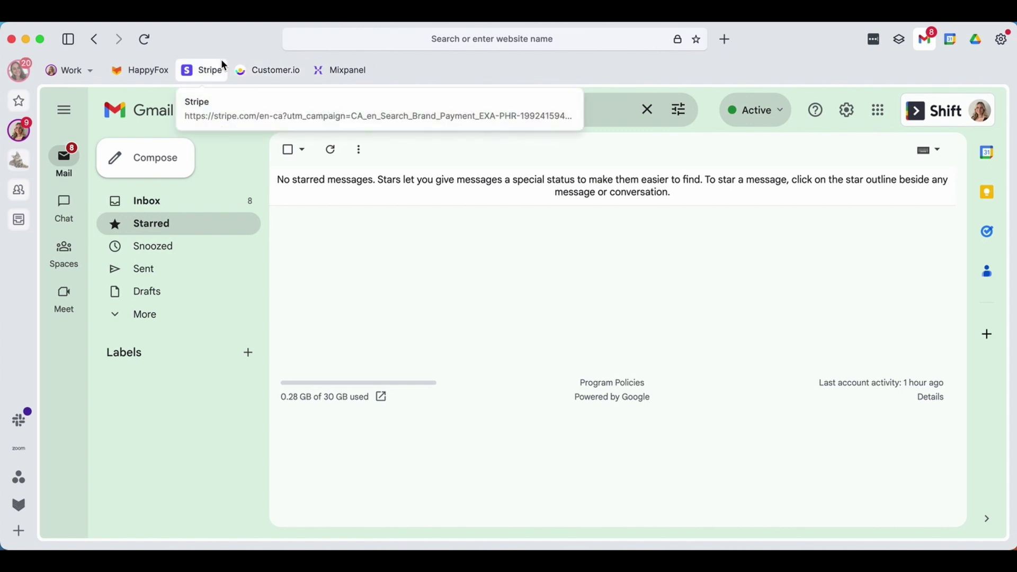
pyautogui.click(82, 74)
pyautogui.click(83, 106)
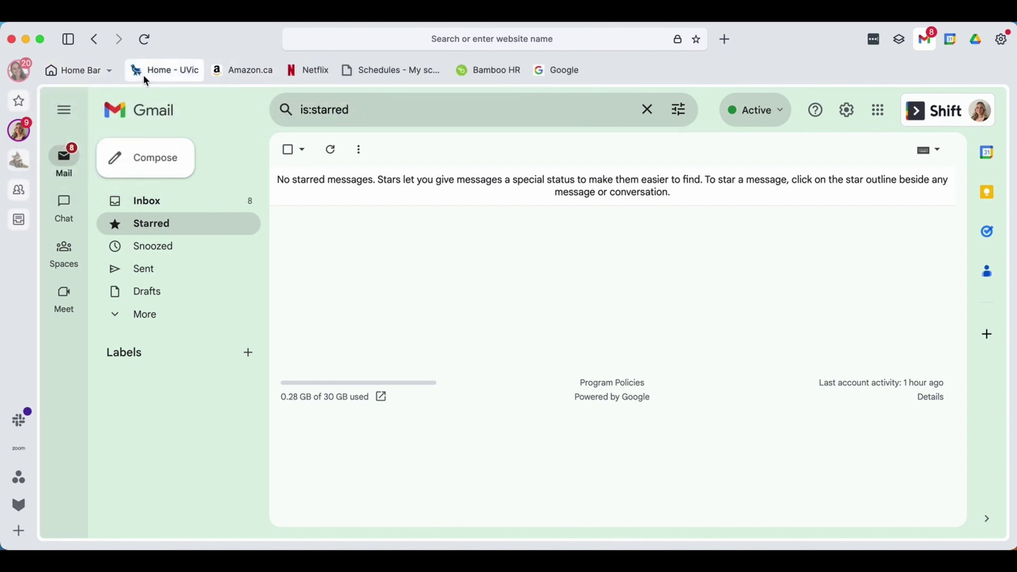
pyautogui.click(97, 74)
pyautogui.click(94, 139)
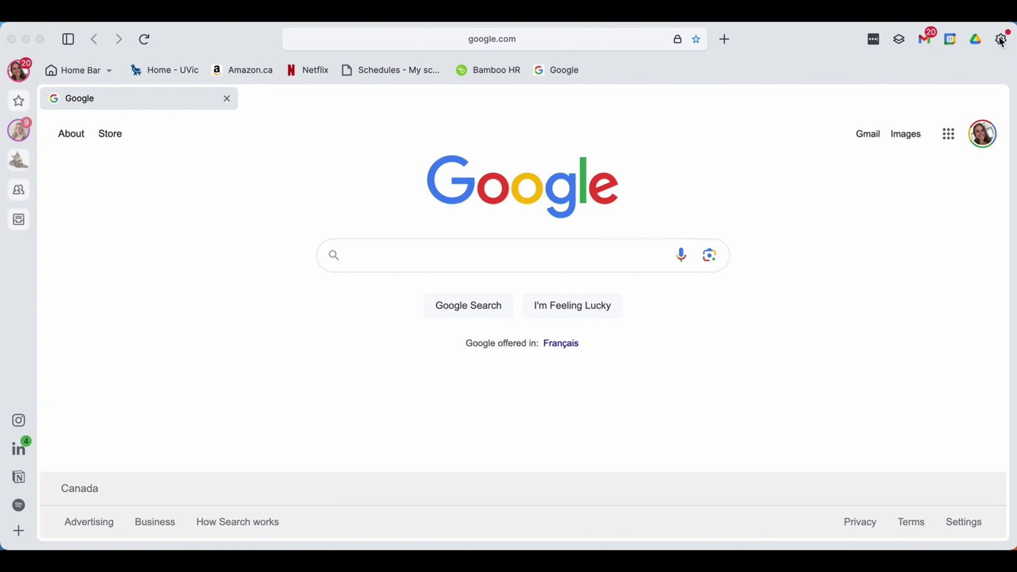
# Set the notification mute duration to 30 minutes, apply it, and close the settings panel.
pyautogui.click(666, 341)
pyautogui.click(1001, 42)
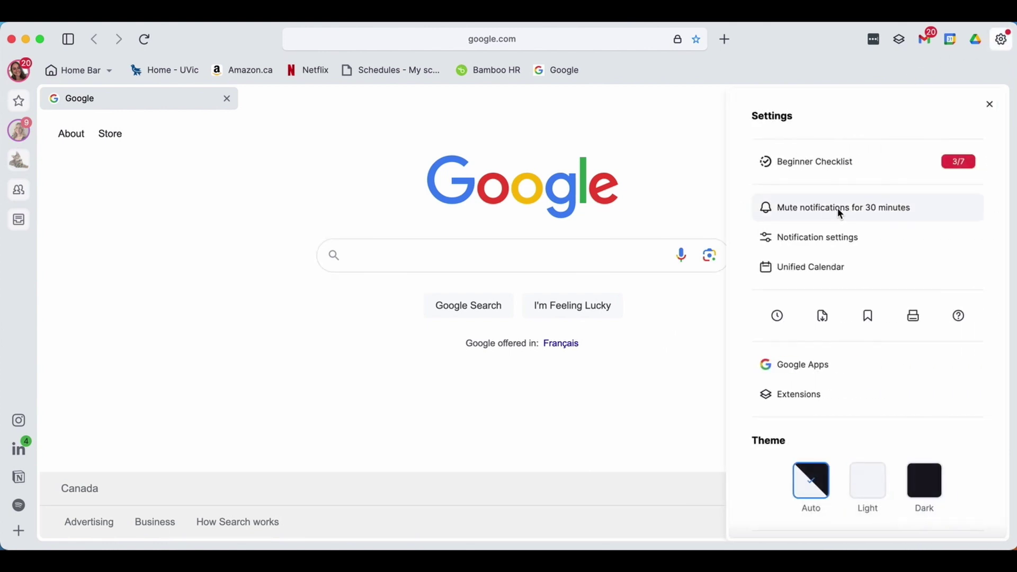
pyautogui.click(824, 239)
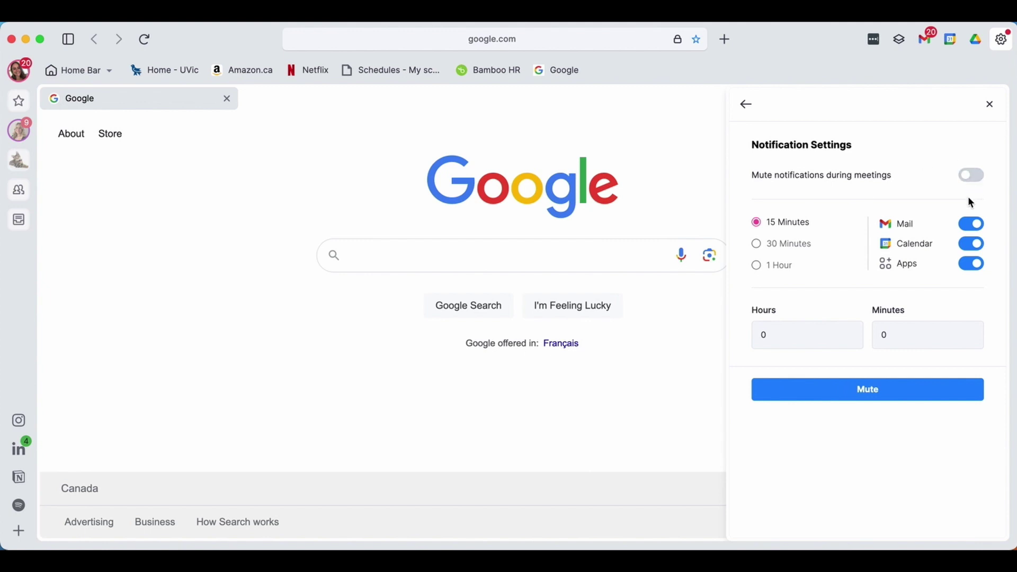
pyautogui.click(919, 334)
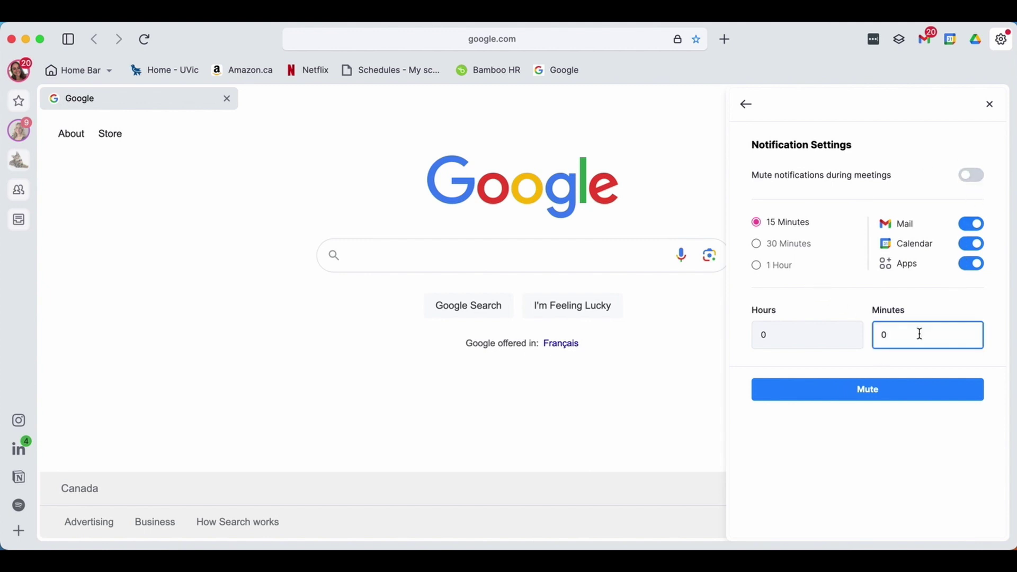
pyautogui.press('BackSpace')
pyautogui.write('30')
pyautogui.click(903, 390)
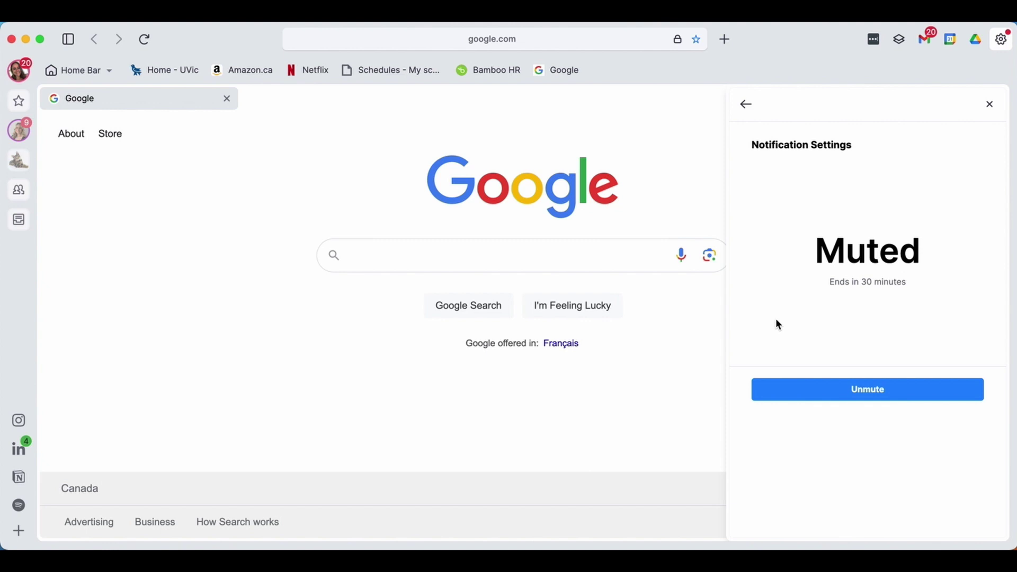
pyautogui.click(475, 445)
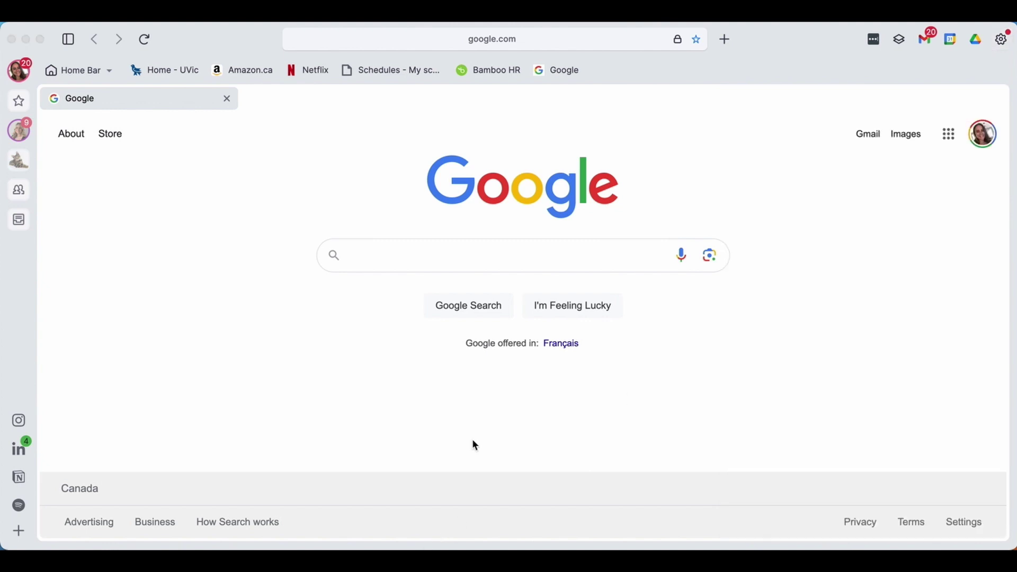